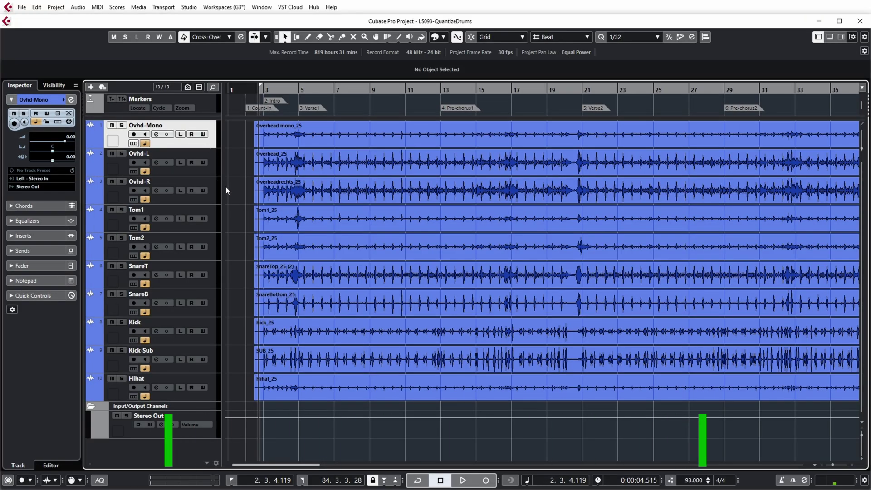
- Select all ten drum tracks, from Ovhd-Mono through Hihat
left_click(206, 169)
left_click(217, 196)
left_click(215, 225)
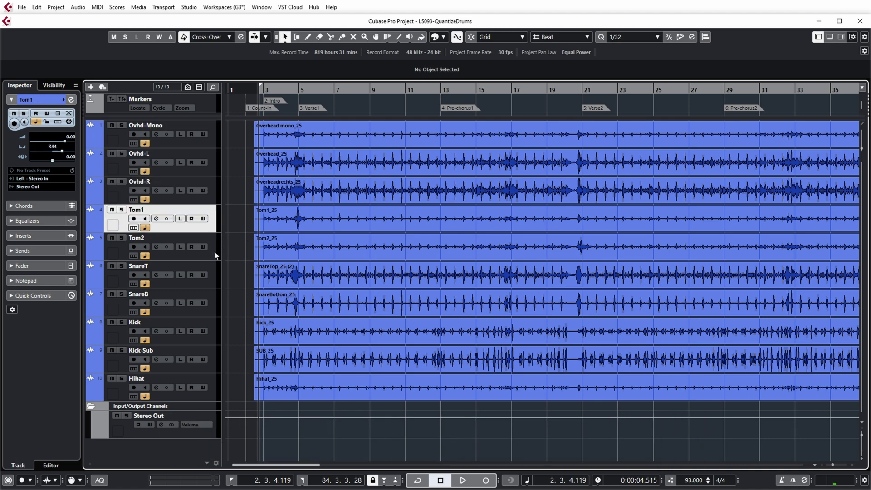
left_click(211, 256)
left_click(211, 286)
left_click(206, 316)
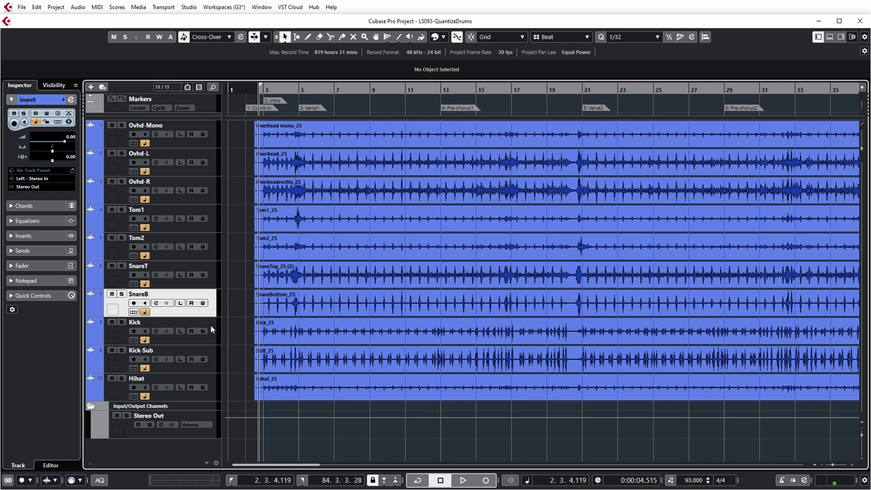
left_click(212, 342)
left_click(205, 368)
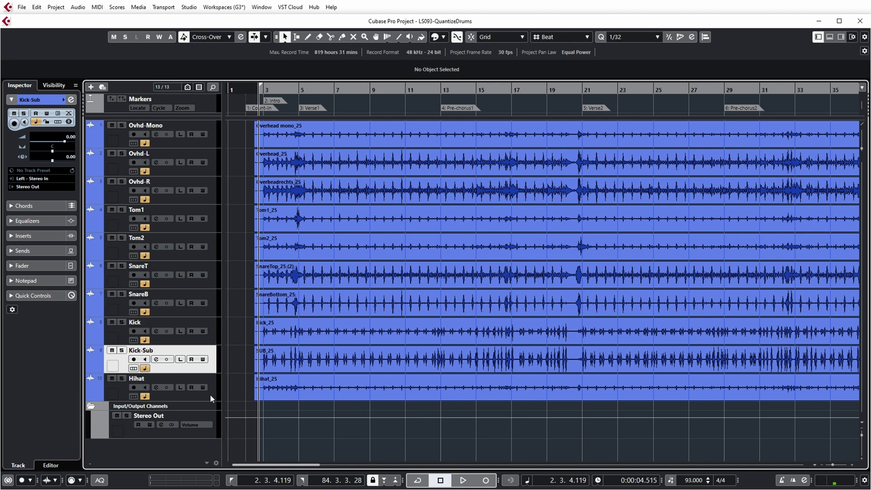
left_click(210, 394)
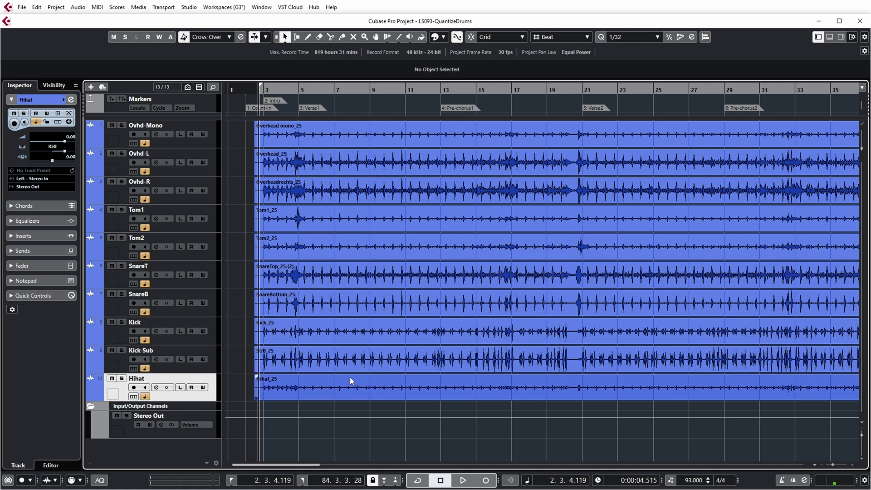
left_click(206, 143)
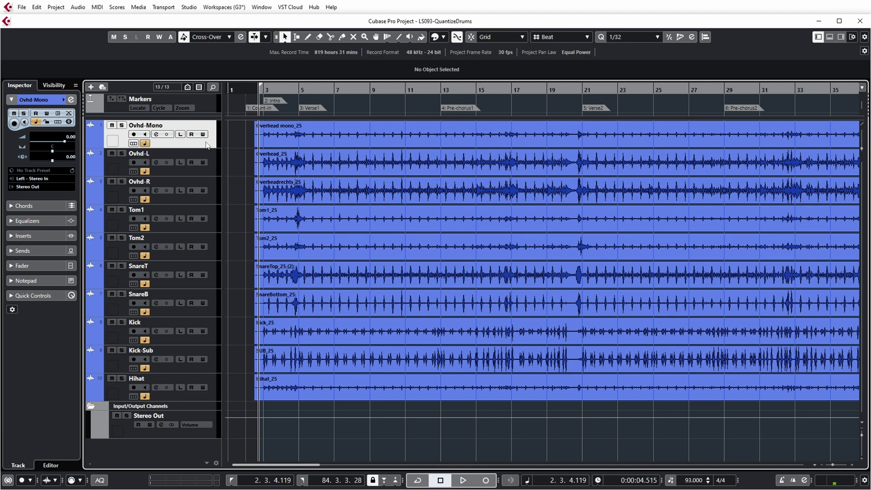
left_click(198, 398, "shift")
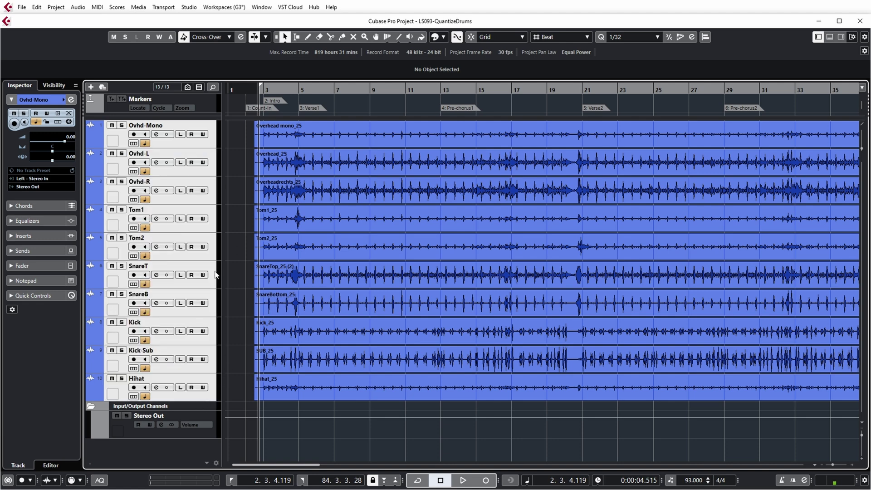
- Move the selected tracks into a new folder track named Drums
right_click(201, 144)
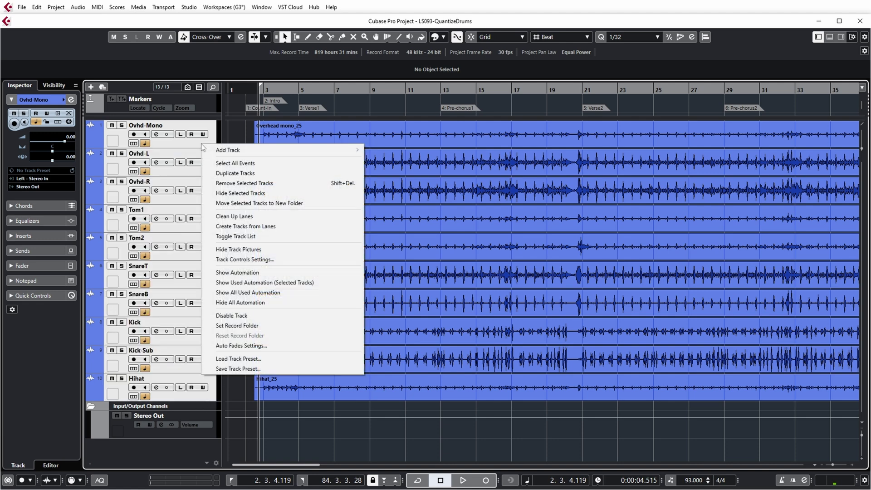
left_click(271, 205)
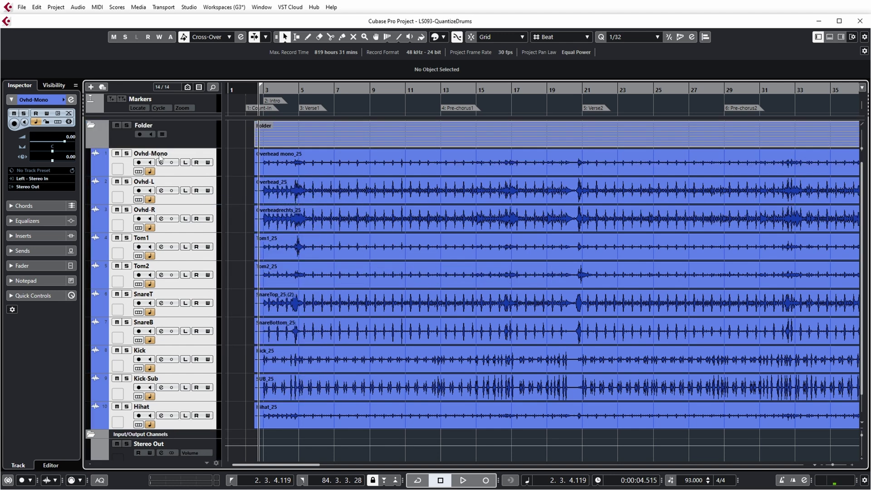
double_click(144, 126)
type("Drums")
key("Return")
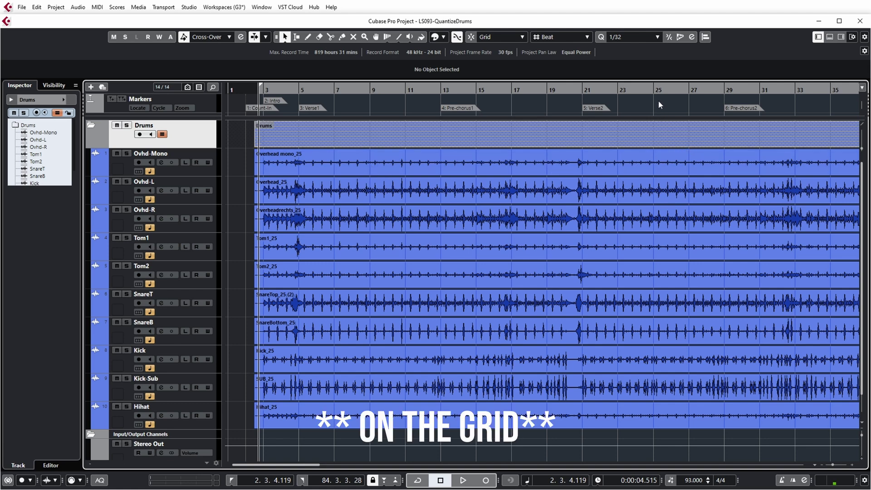
- Zoom in on bars 11 to 12 and place the cursor near 11.4
left_click_drag(698, 97, 484, 90)
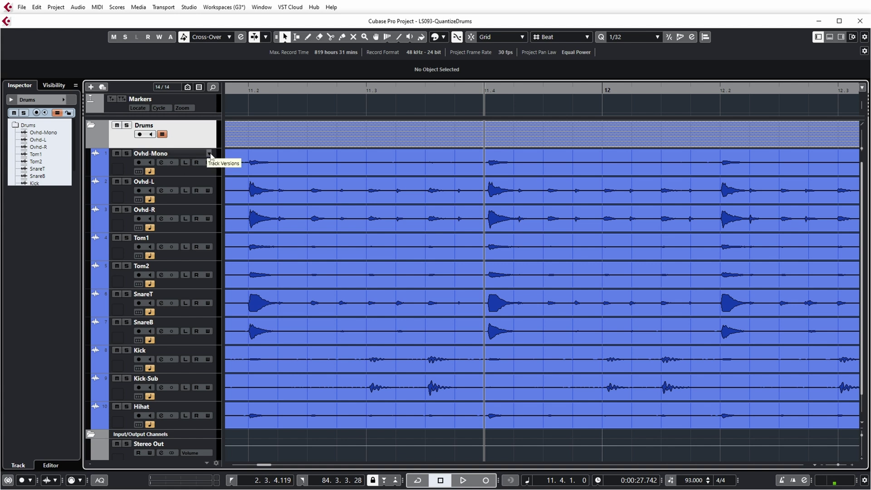
left_click(209, 154)
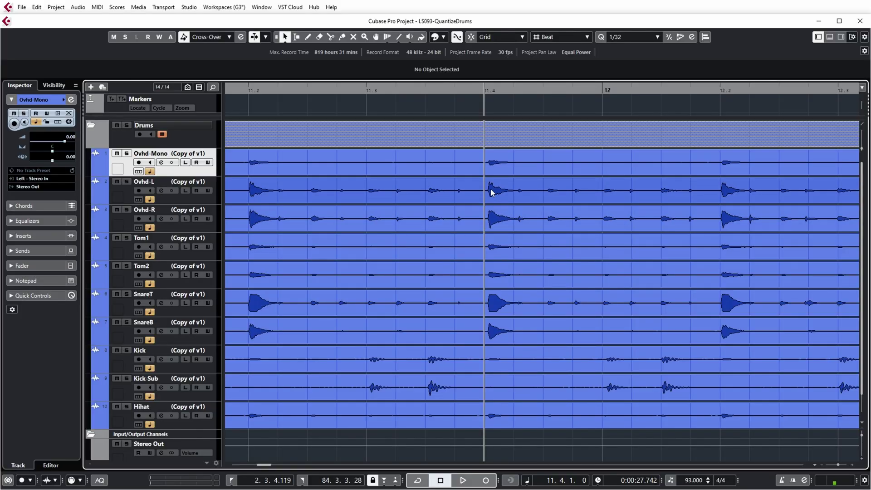
key("2")
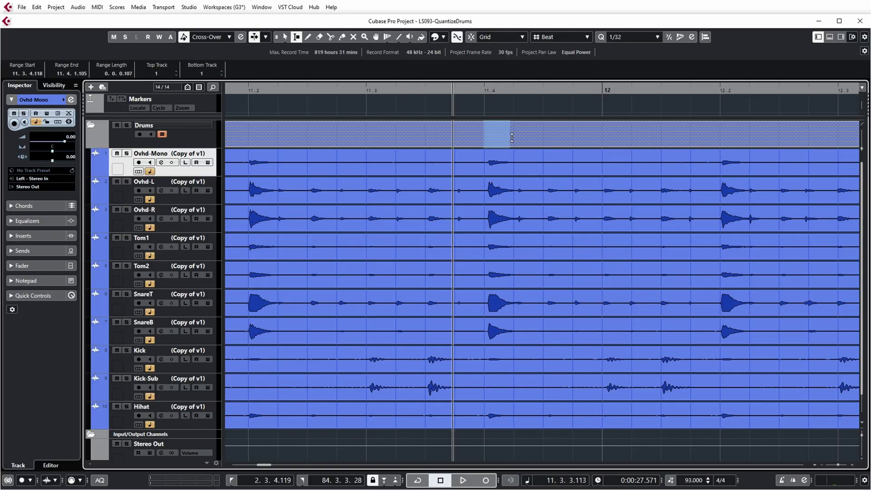
left_click_drag(518, 137, 642, 139)
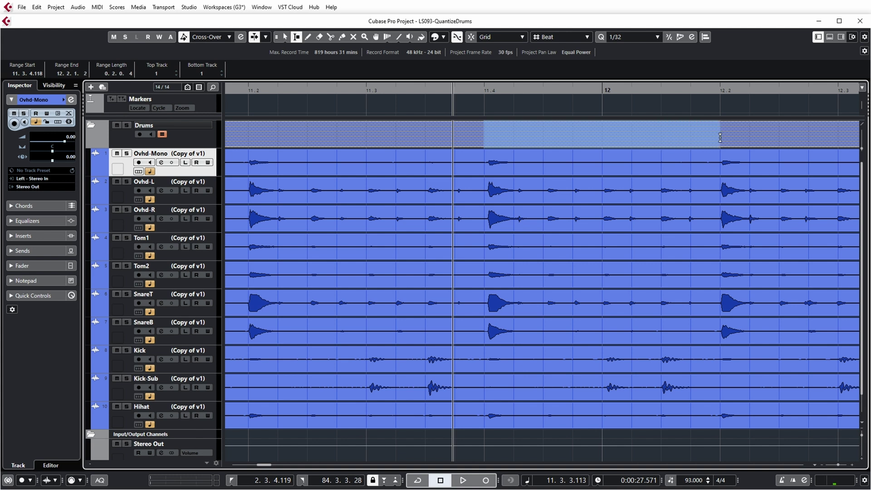
left_click(490, 211)
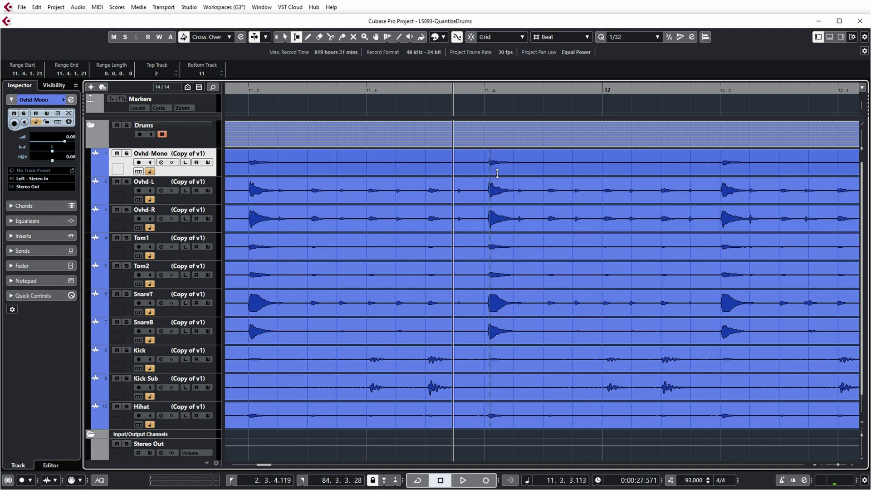
- Split all drum events with the Split tool just before 11.4 and 12.2
right_click(499, 112)
left_click(536, 112)
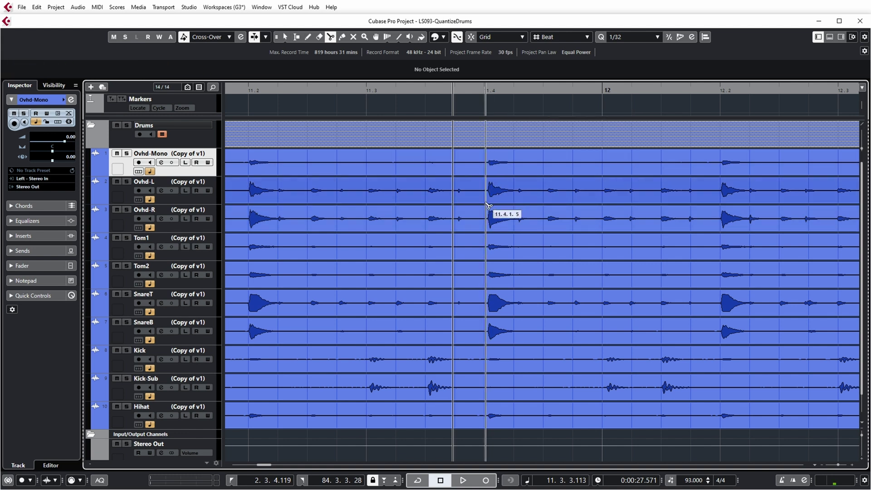
left_click(483, 171)
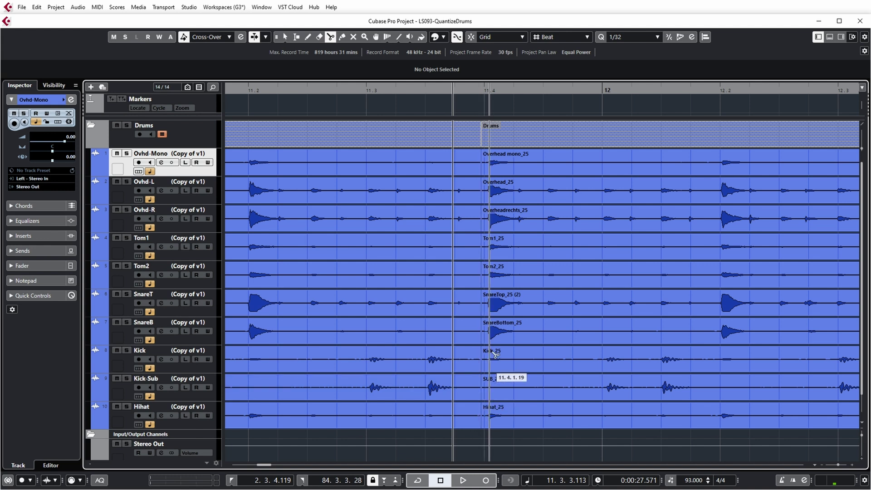
left_click(719, 220)
right_click(557, 194)
- Slip the middle events' audio slightly and extend the middle and third events' starts earlier
left_click(557, 194)
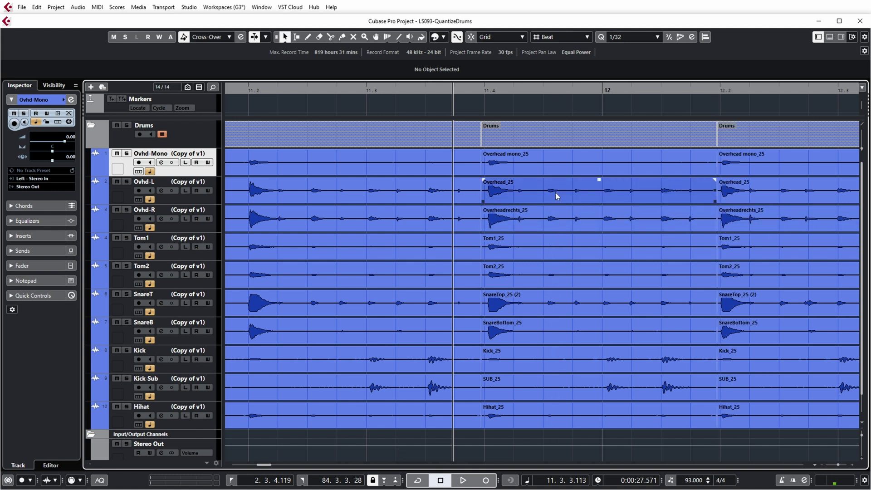
left_click(596, 194)
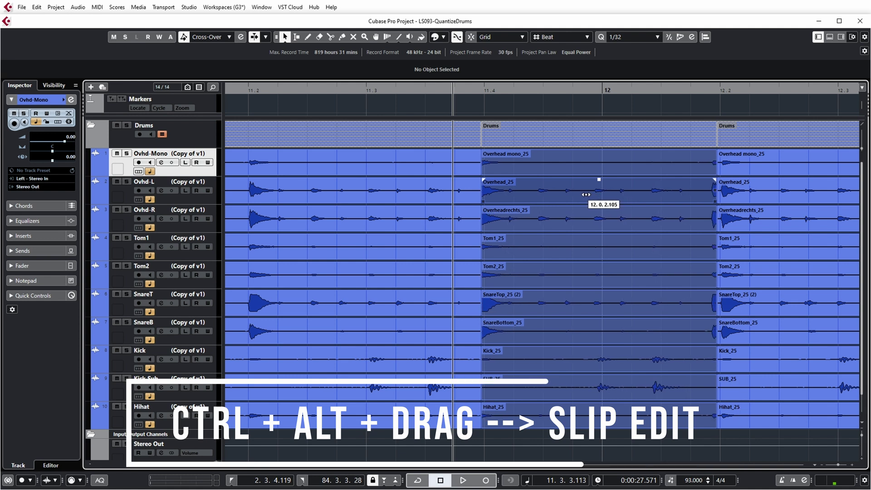
mouse_move(596, 194)
left_mouse_down()
mouse_move(604, 194)
mouse_move(569, 194)
mouse_move(594, 194)
left_mouse_up()
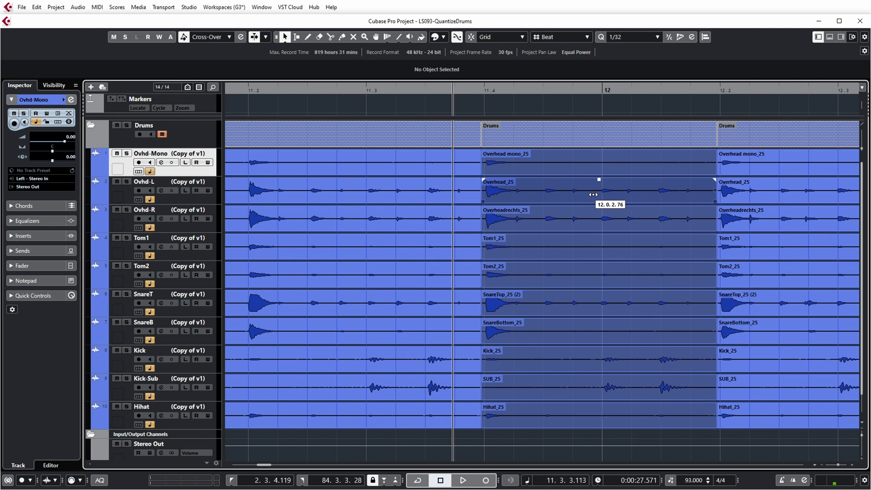
left_click_drag(593, 194, 592, 196)
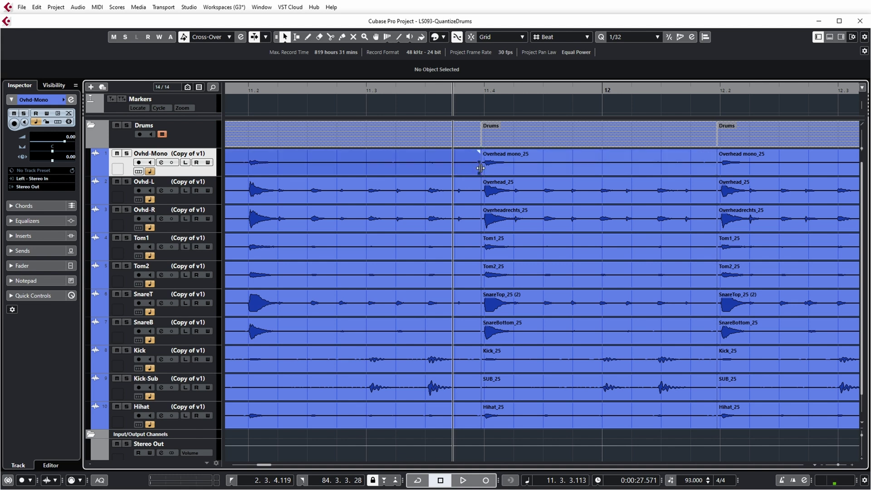
left_click_drag(480, 168, 475, 168)
left_click_drag(717, 166, 711, 167)
- Crossfade the drum events at both joints near 11.4 and 12.2, then return to 11.4
left_click(461, 165)
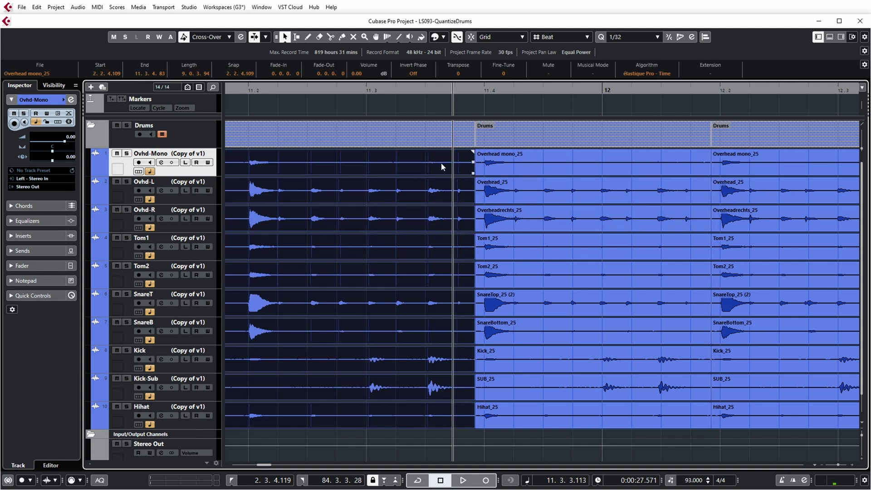
left_click(524, 164, "shift")
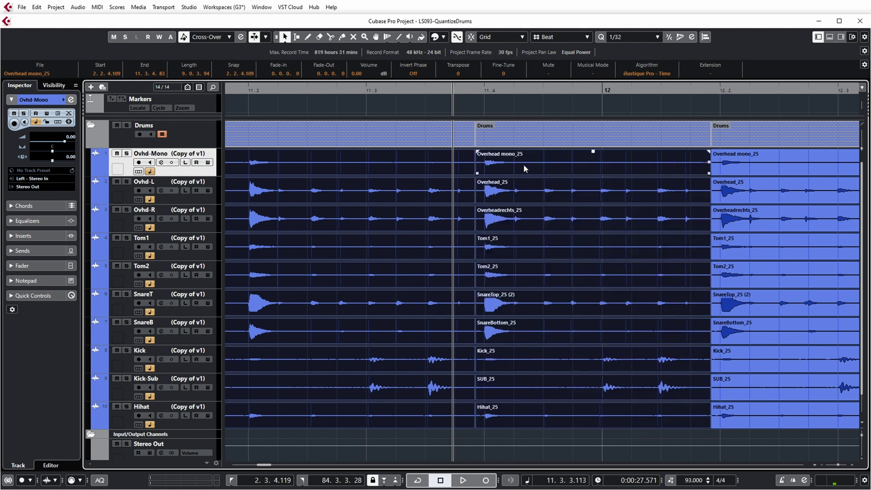
key("x")
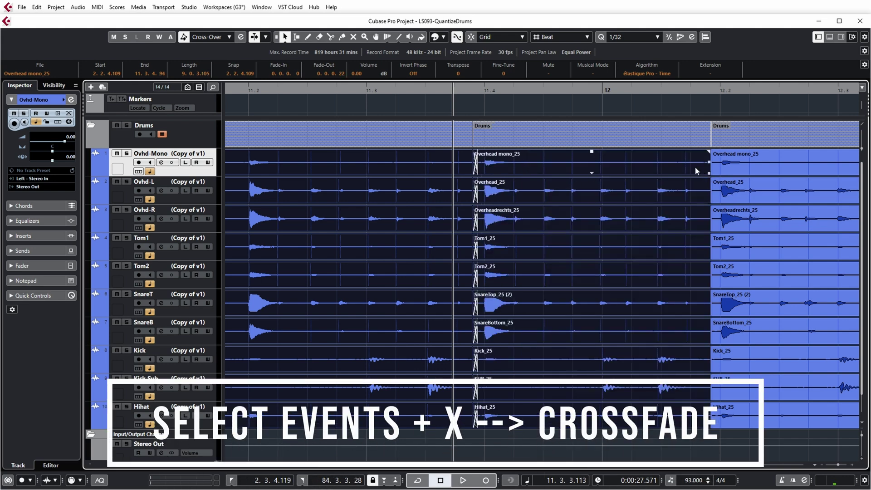
left_click(696, 170)
left_click(749, 173, "shift")
key("x")
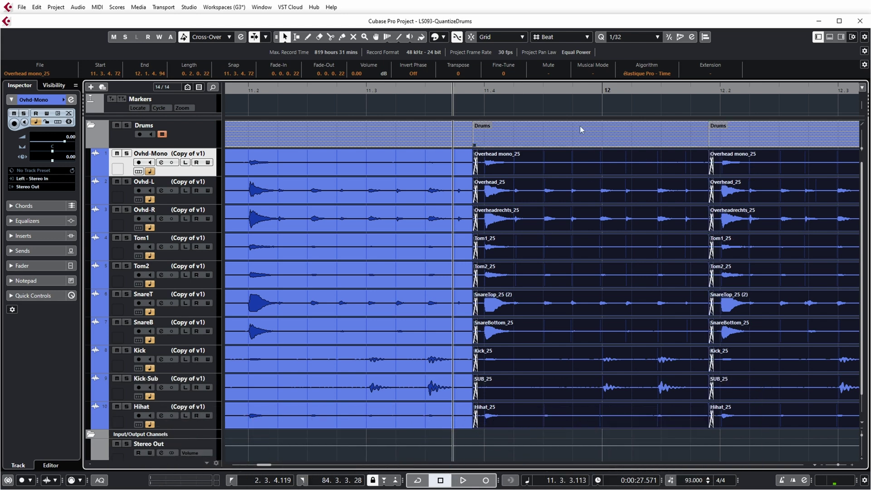
left_click(545, 105)
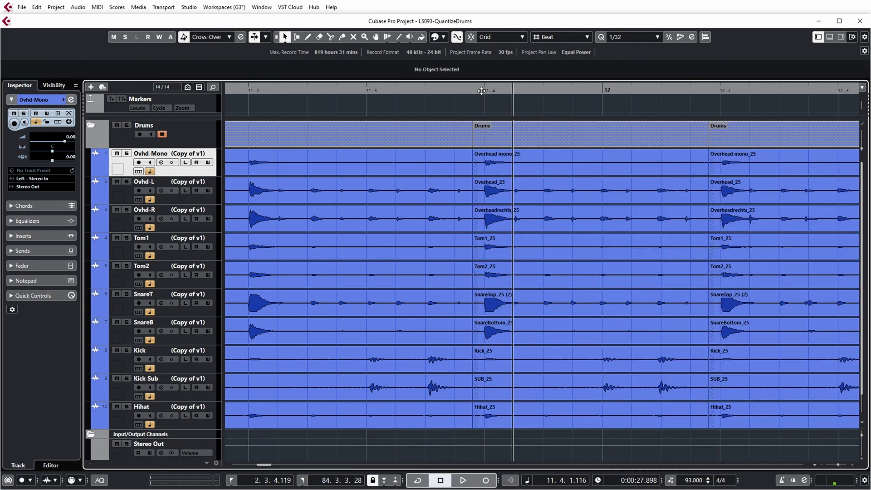
left_click(484, 91)
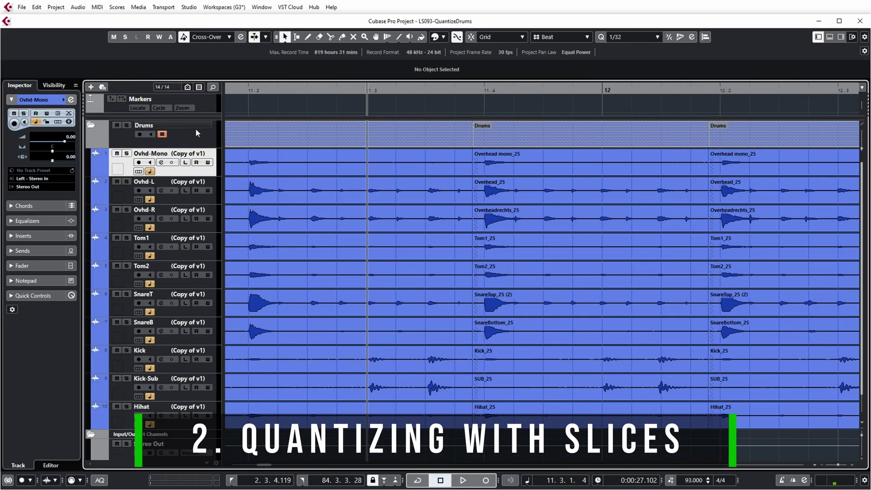
- Switch the drum tracks back to version v1 and duplicate it as Copy of v1
left_click(209, 154)
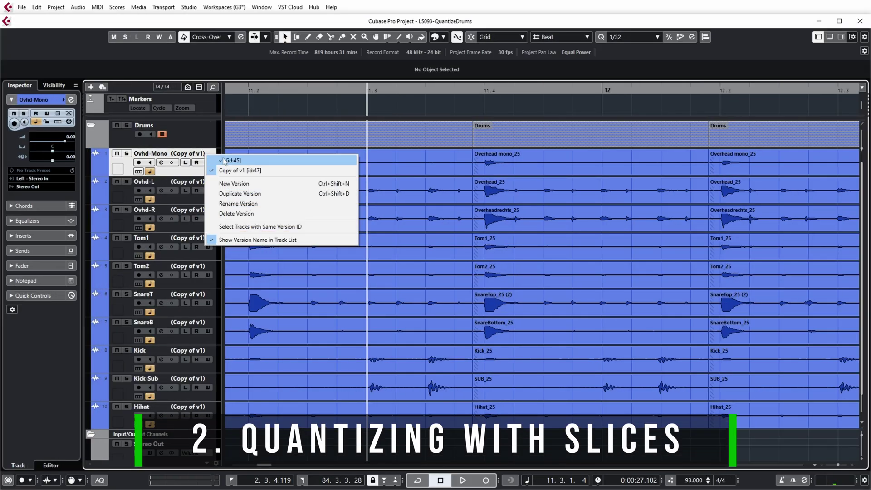
left_click(223, 161)
left_click(213, 157)
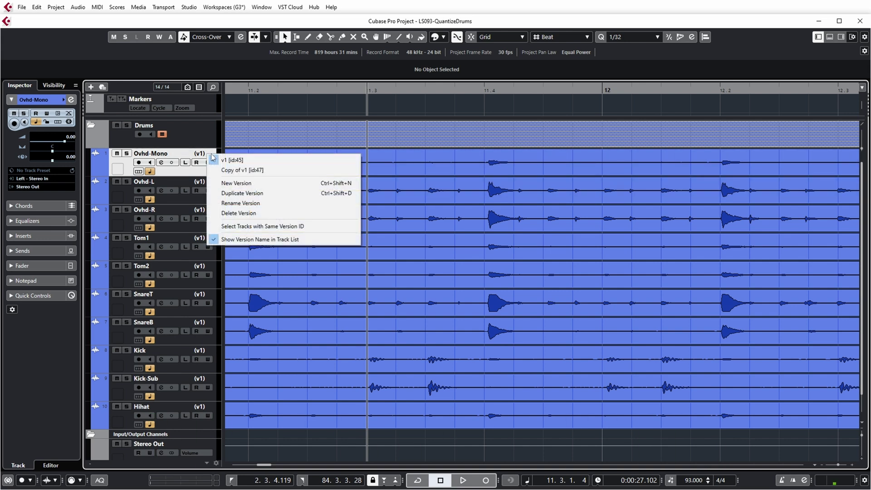
left_click(243, 193)
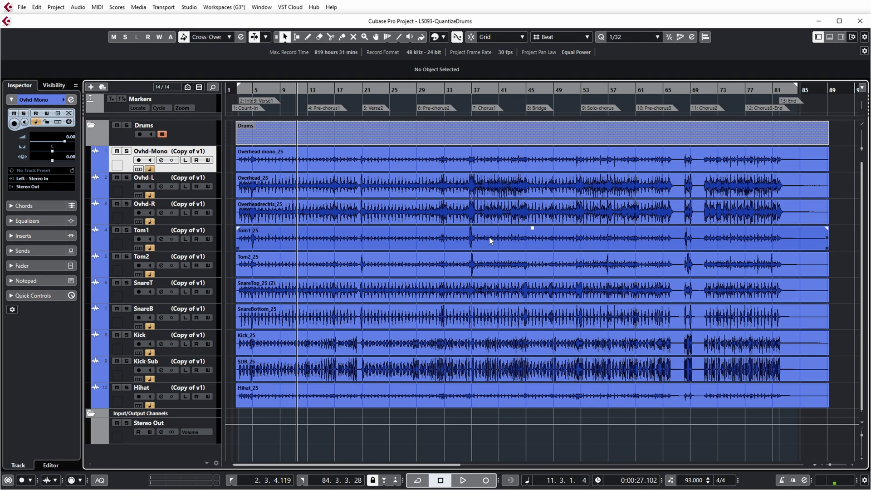
- Return to the project start and zoom in on bars 3 to 6
key("Home")
key("KP_1")
key("h")
key("h")
key("h")
key("h")
key("h")
key("h")
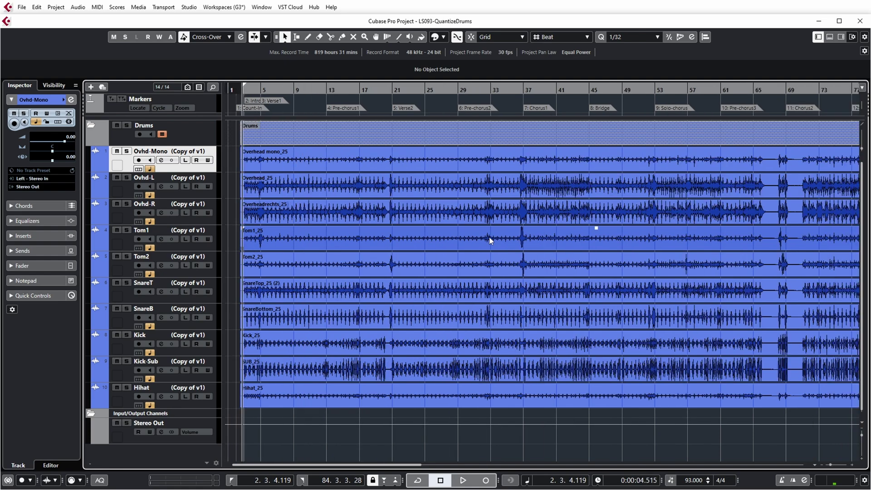
key("h")
key("h")
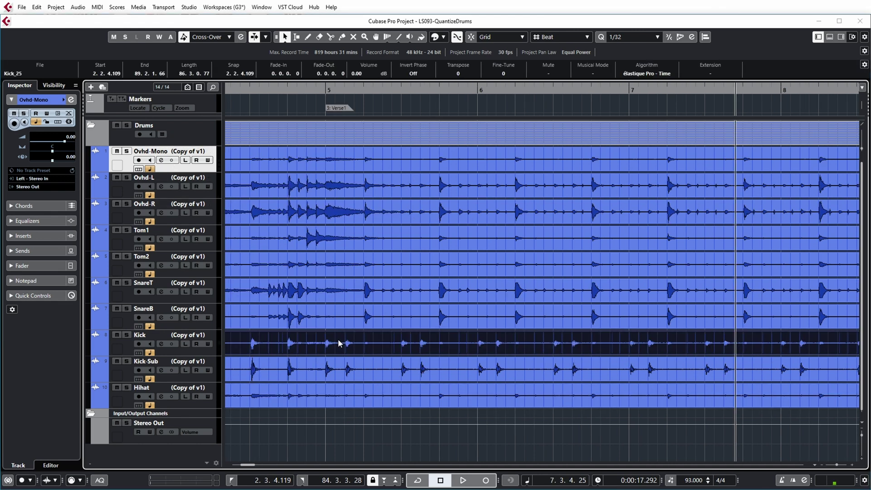
- Open Kick_25 in the sample editor and audition it from near bar 3
double_click(339, 344)
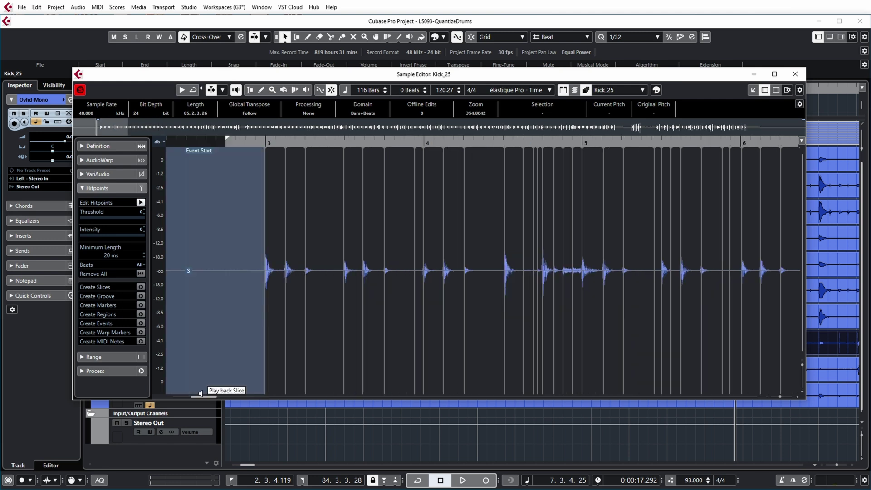
left_click_drag(271, 145, 273, 145)
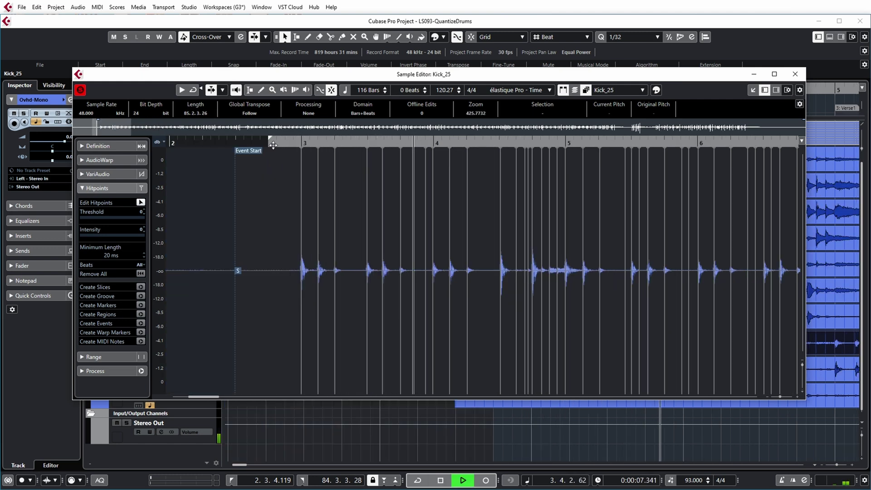
left_click_drag(273, 146, 273, 146)
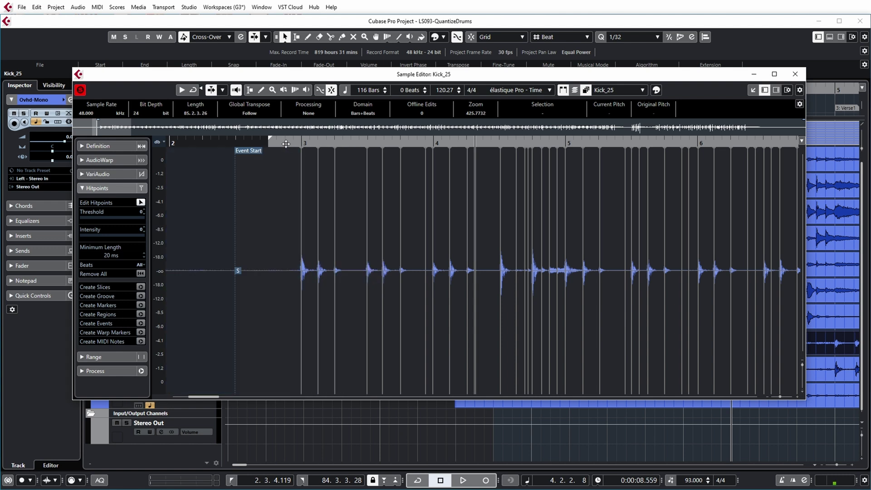
left_click(278, 143)
key("space")
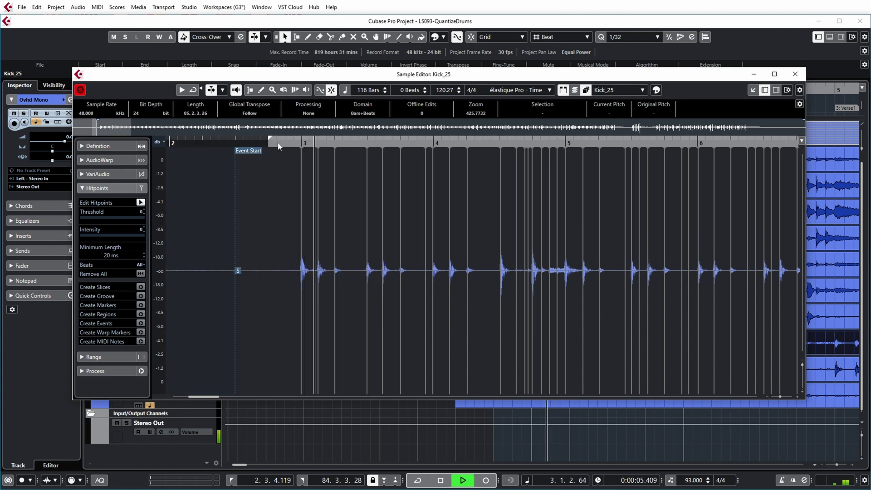
key("space")
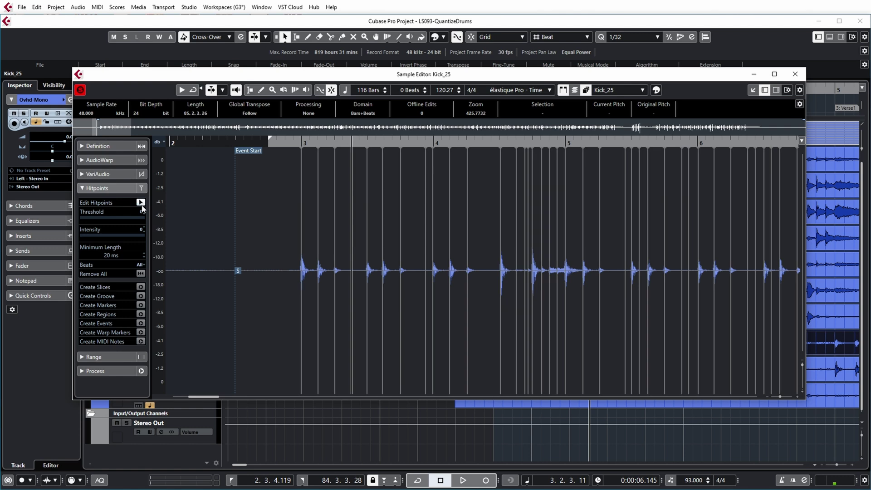
- Raise the Kick_25 hitpoint threshold to 7 so only kick hits remain
left_click_drag(82, 221, 85, 216)
left_click(270, 146)
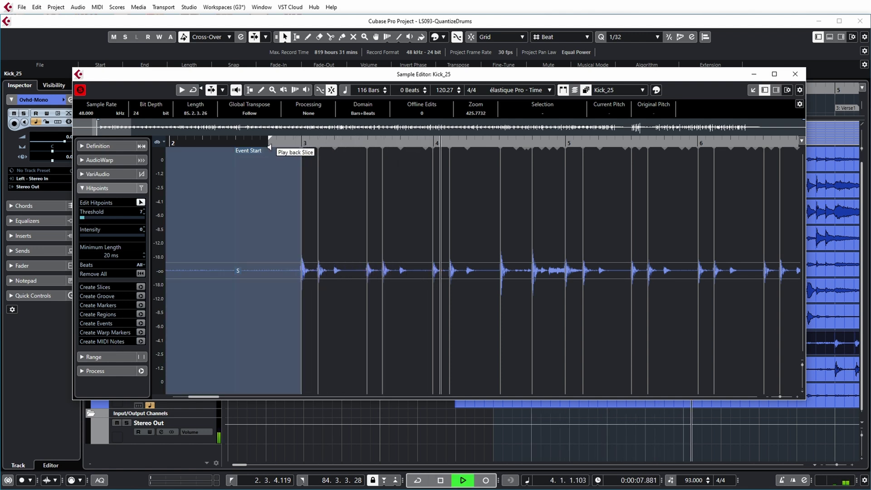
left_click_drag(208, 397, 244, 397)
- Close the kick editor, open SnareTop_25 in the sample editor and audition it
left_click(795, 73)
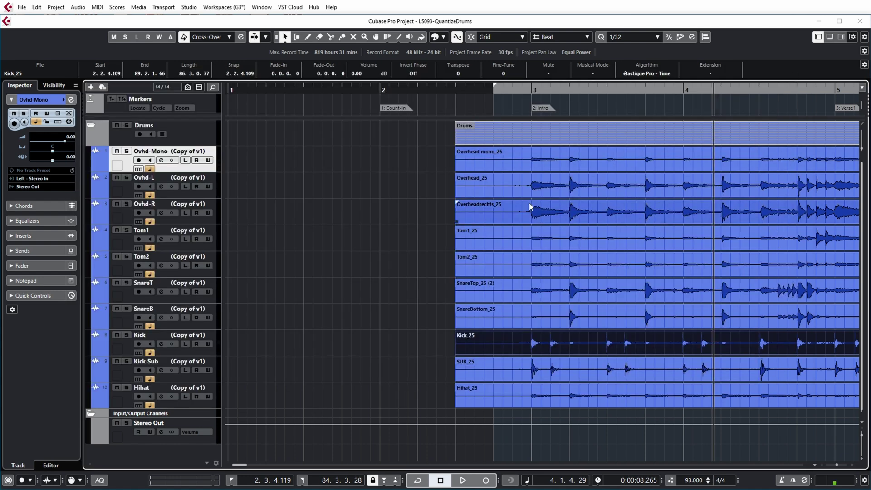
left_click(365, 354)
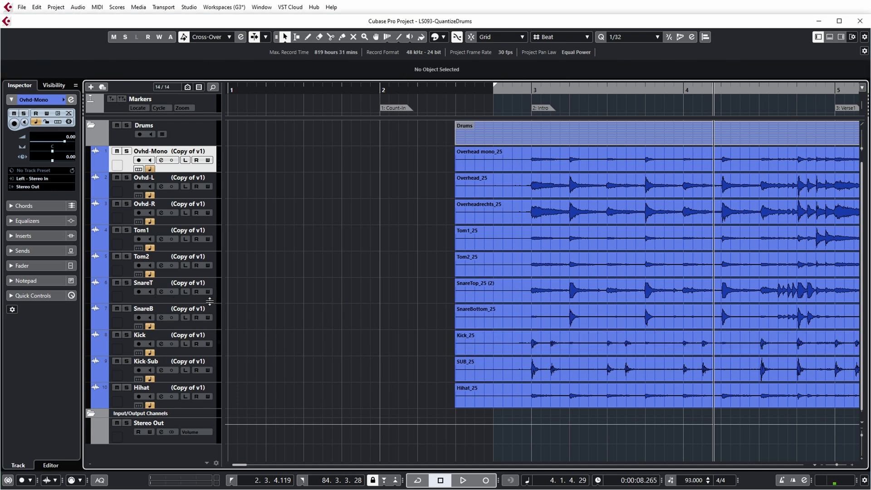
left_click(210, 298)
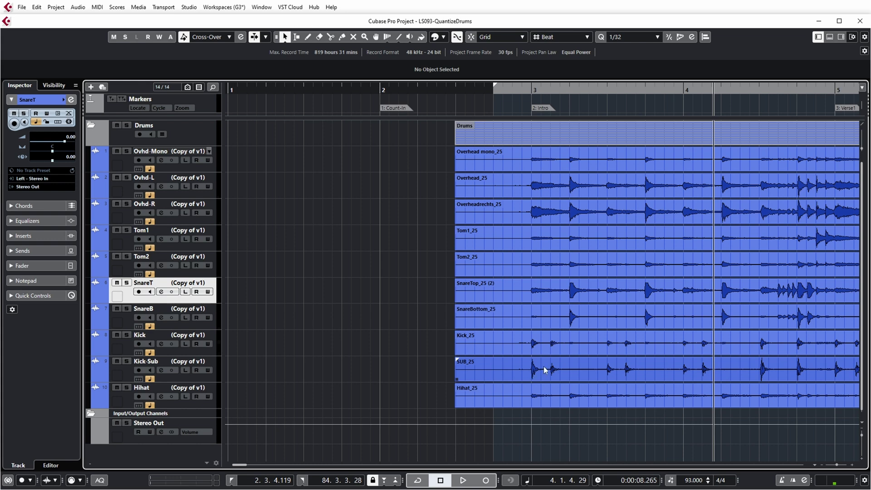
double_click(515, 295)
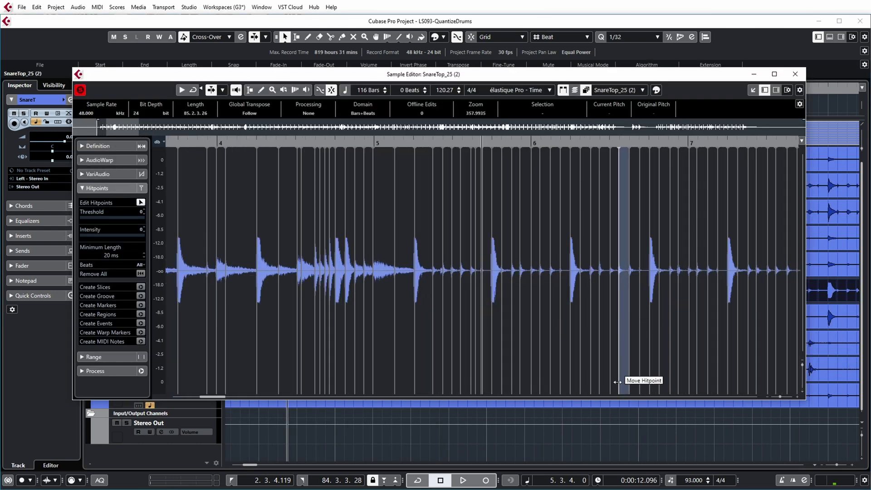
key("g")
key("space")
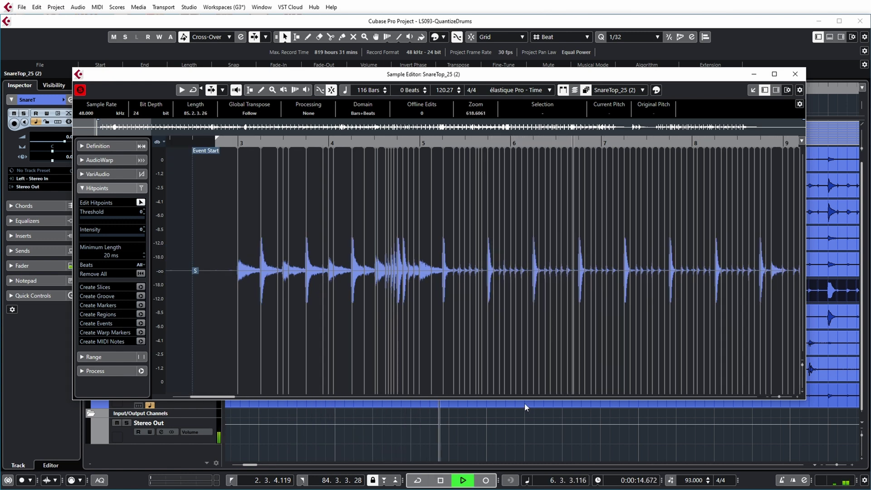
key("space")
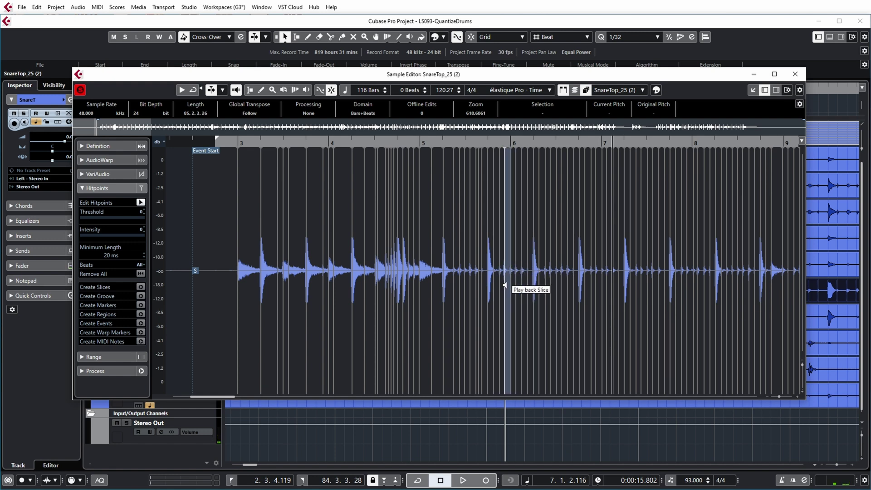
- Move one snare hitpoint earlier, raise the threshold to 18, and close the editor
left_click_drag(505, 284, 490, 294)
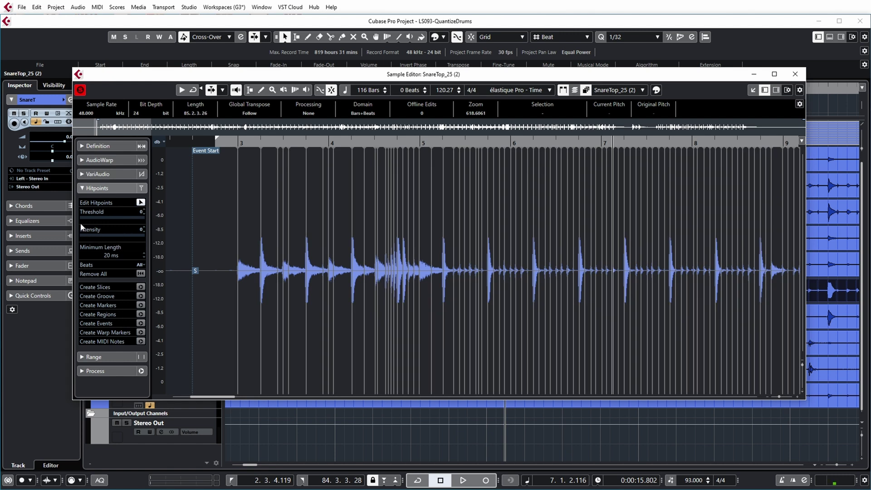
left_click_drag(82, 216, 88, 216)
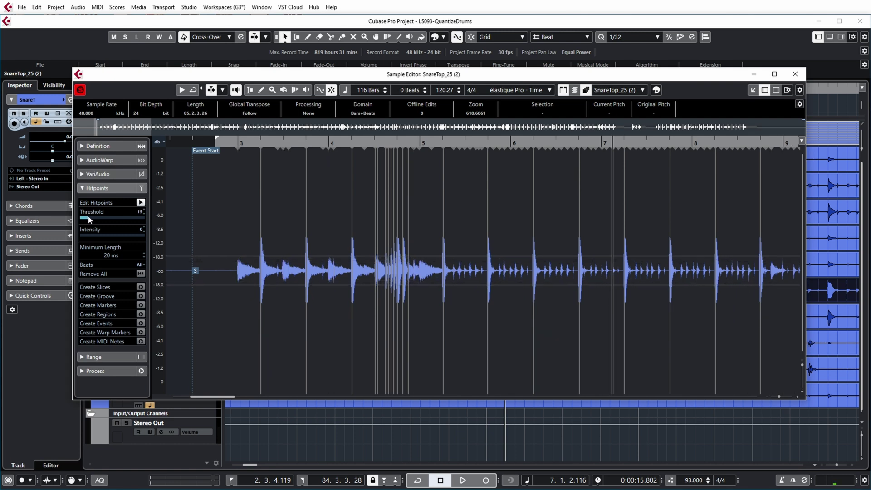
key("space")
left_click_drag(227, 257, 227, 251)
key("space")
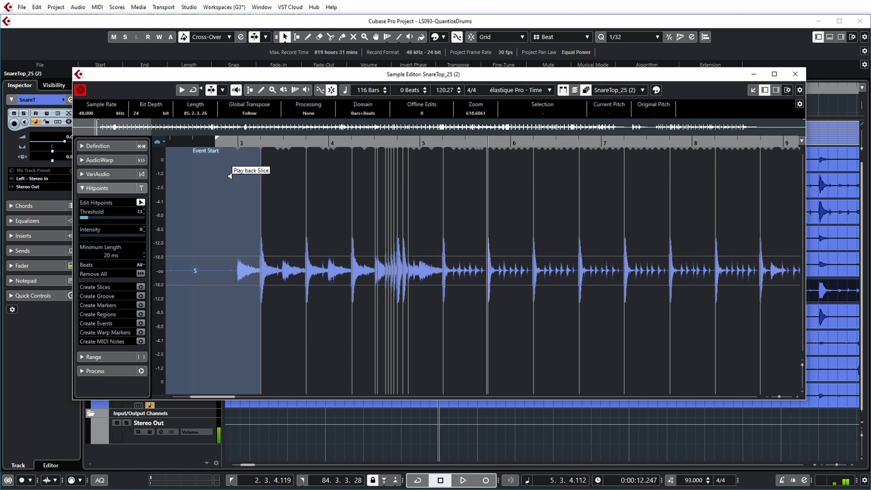
left_click(795, 74)
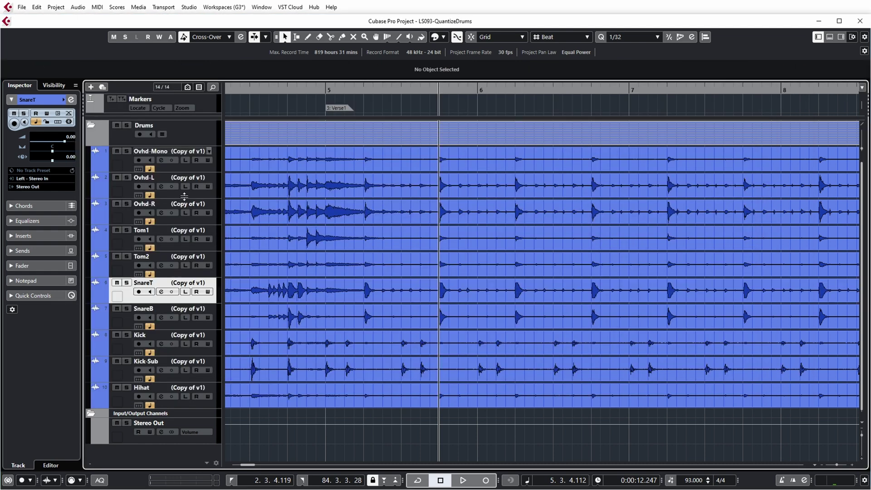
- Enable group editing on the Drums folder, show the quantize settings and select the drum events
left_click(162, 135)
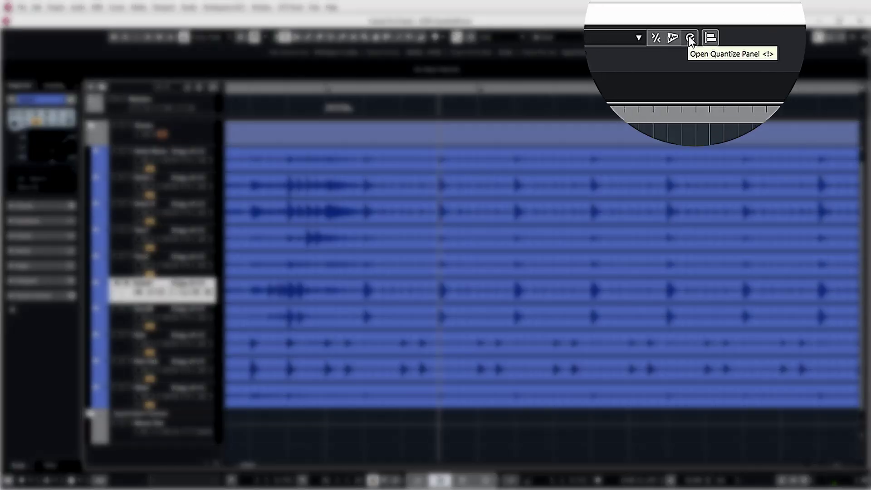
left_click(692, 37)
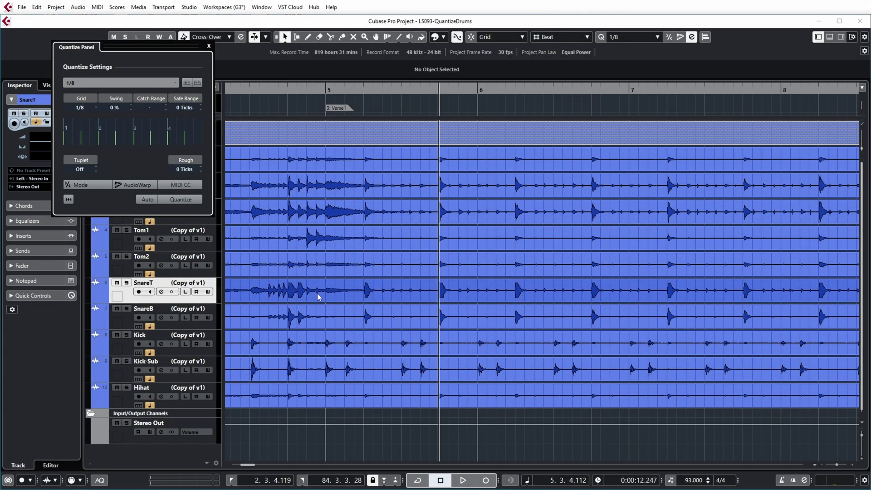
left_click(314, 344)
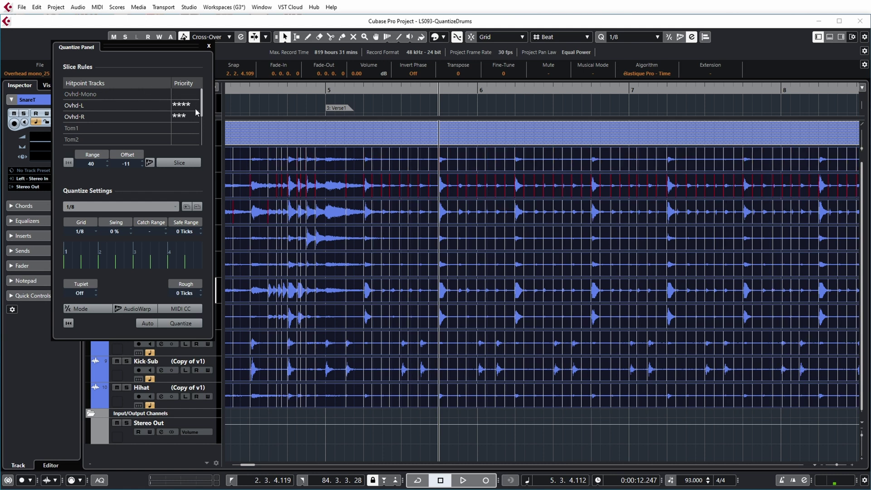
- Rank Kick five stars and SnareT four stars in Slice Rules, and set the offset to -10
left_click_drag(196, 102, 193, 133)
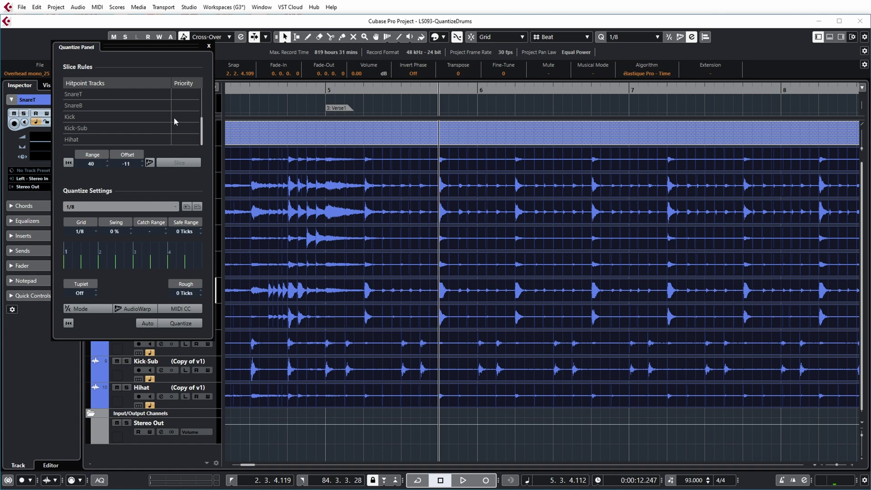
left_click(193, 116)
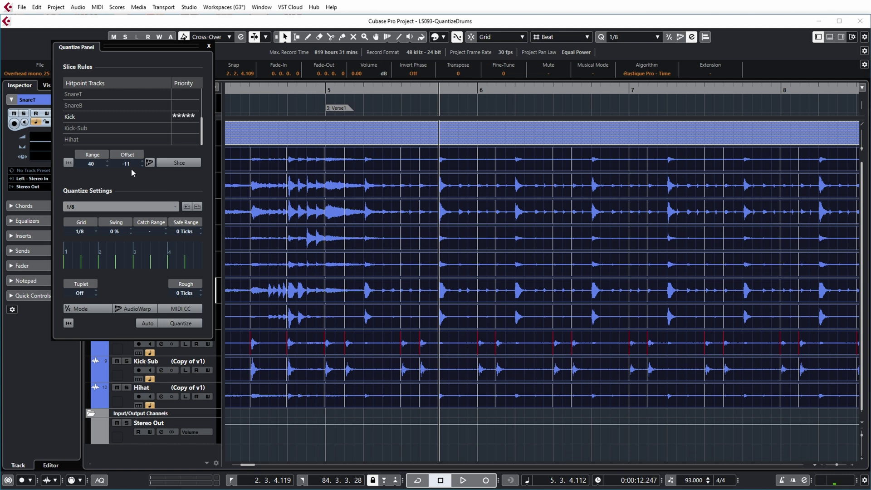
scroll(202, 125, "up", 1)
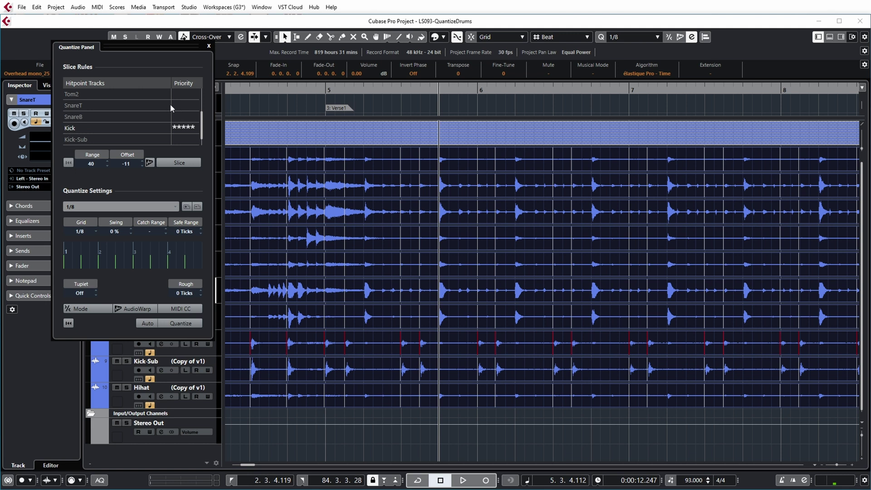
left_click_drag(171, 107, 187, 107)
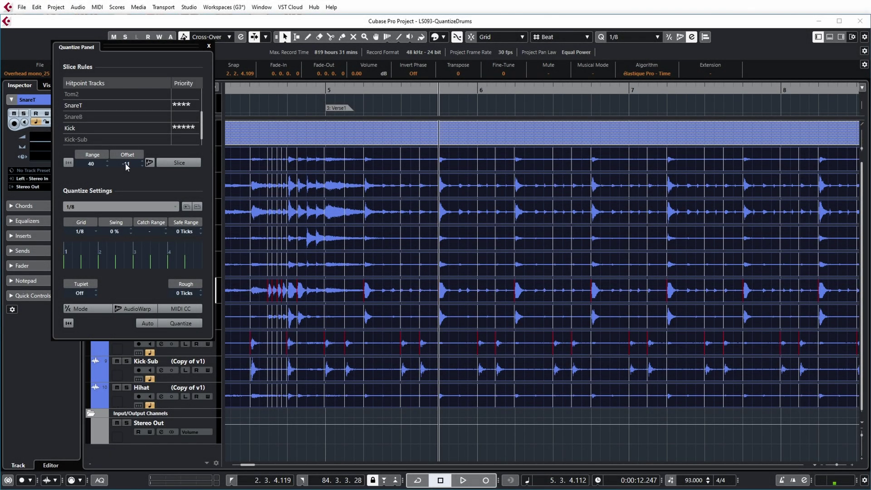
scroll(127, 166, "down", 19)
type("0")
key("h")
key("h")
key("h")
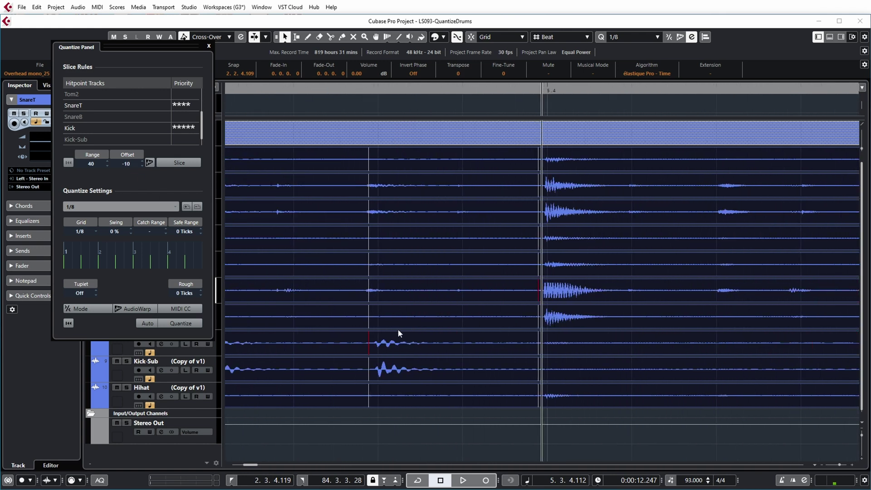
- Slice the drum events at hitpoints, reset the slices, then slice them again
key("g")
key("g")
key("g")
left_click(177, 163)
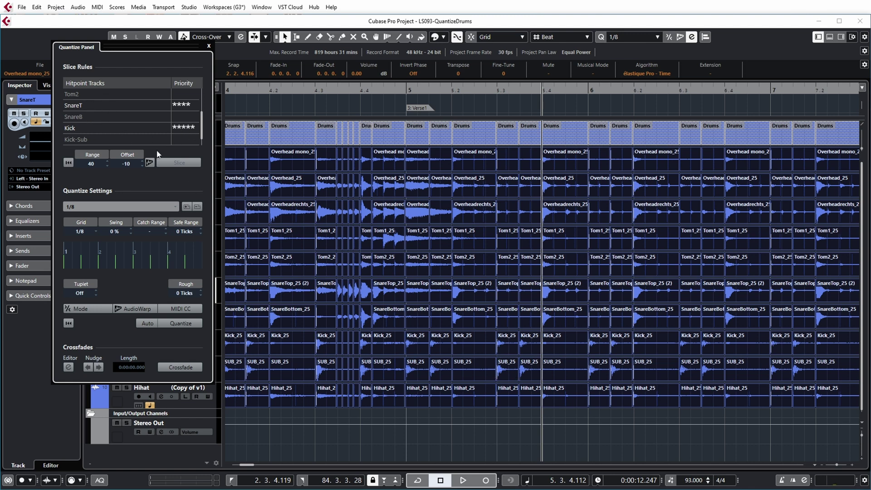
left_click(68, 163)
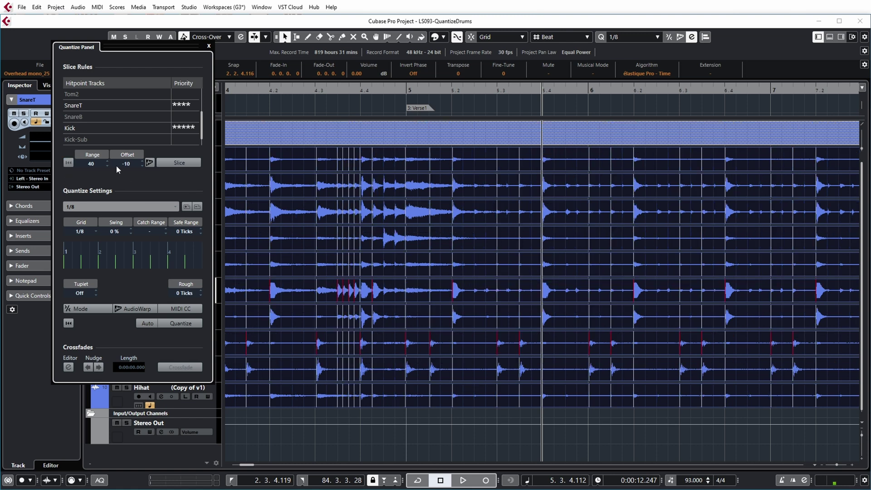
left_click(179, 163)
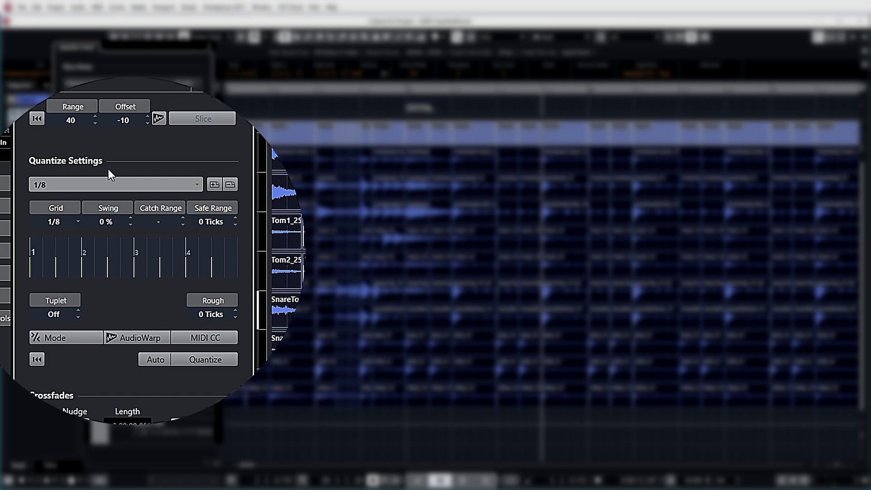
left_click(194, 184)
left_click(193, 185)
left_click(137, 335)
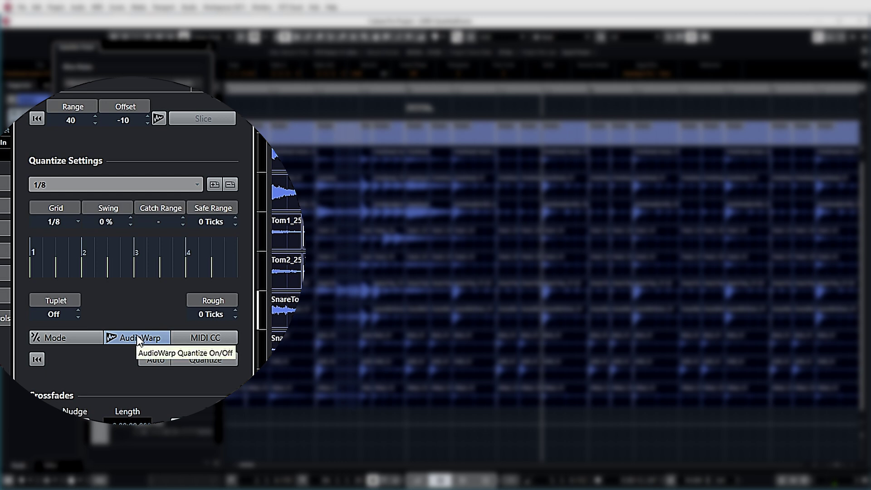
left_click(61, 336)
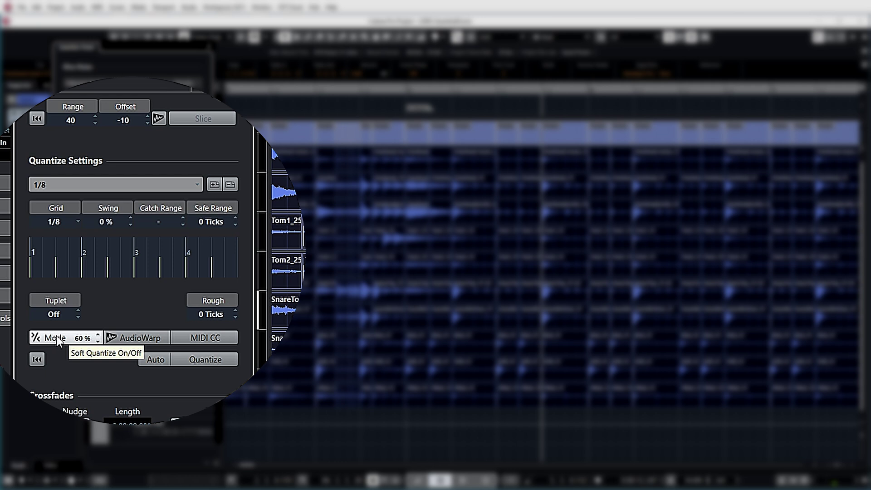
scroll(87, 341, "down", 1)
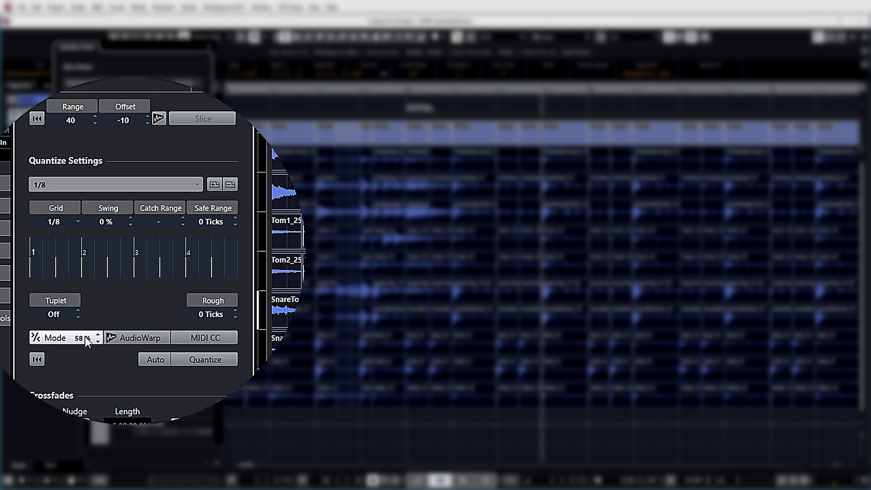
scroll(86, 338, "up", 1)
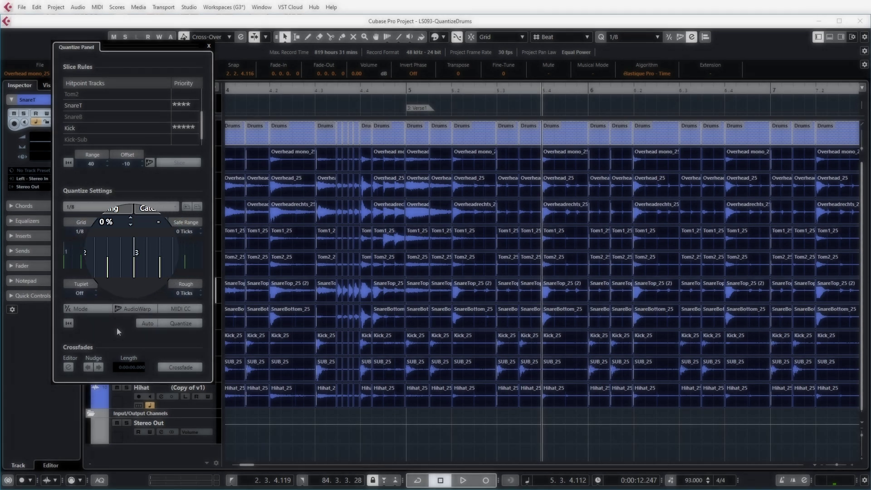
- Quantize the drum slices to the 1/8 grid, then undo a test move of an Overhead slice
left_click(184, 323)
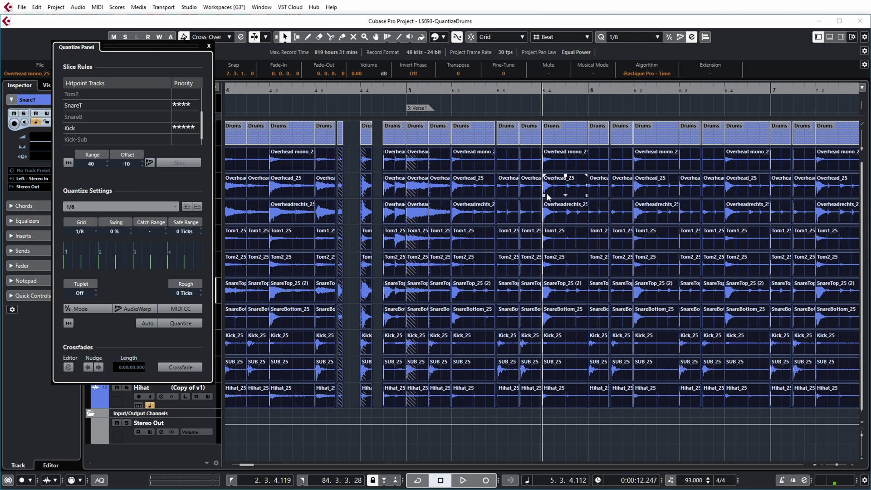
left_click_drag(502, 156, 616, 164)
key("ctrl+z")
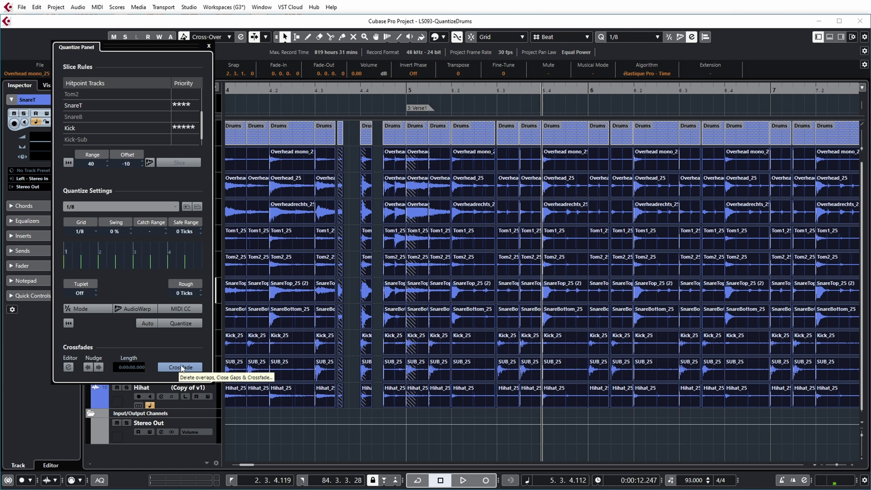
- Close the gaps between all drum slices with crossfades and zoom in to inspect the boundaries
left_click(182, 367)
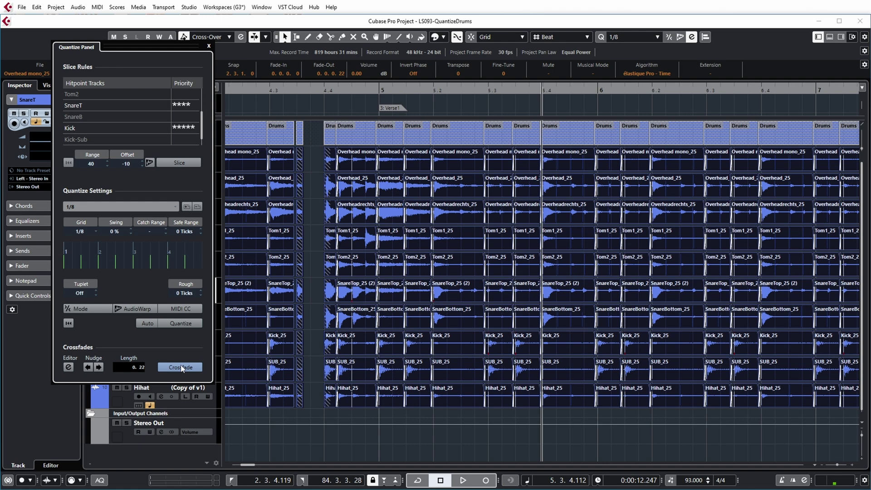
key("h")
key("h")
key("h")
key("h")
key("h")
key("h")
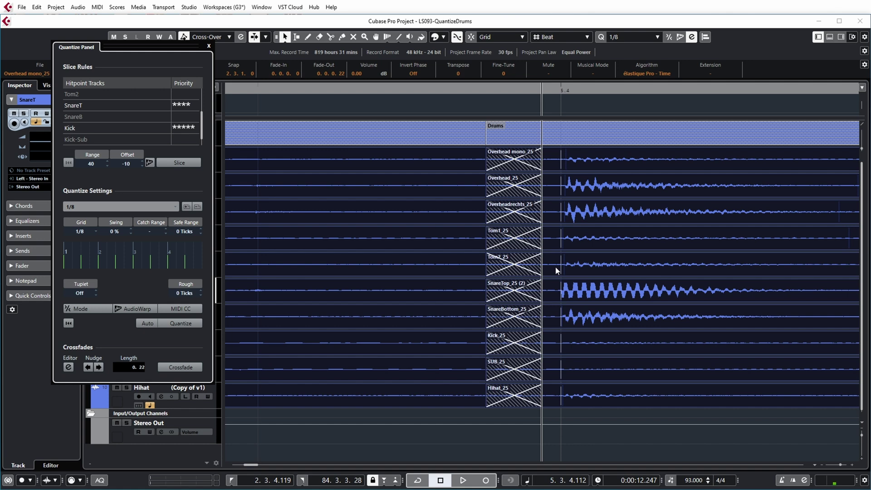
key("g")
key("g")
key("g")
key("g")
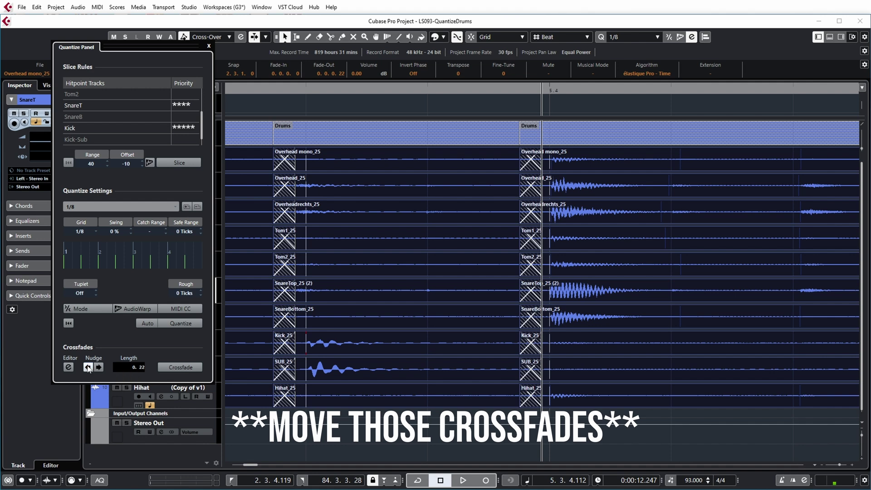
- Nudge the crossfades into place, shorten their length to 0.13, and open the crossfade editor
left_click(88, 367)
left_click(88, 367)
left_click(88, 367)
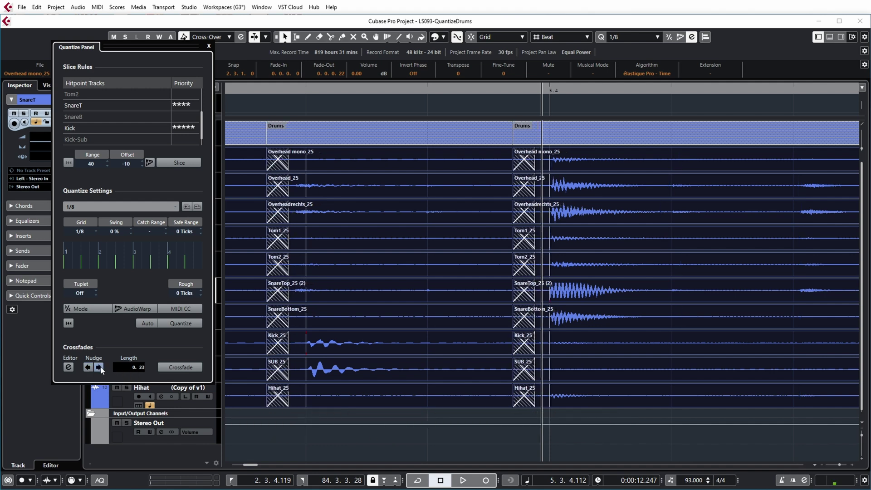
left_click(99, 367)
left_click(99, 367)
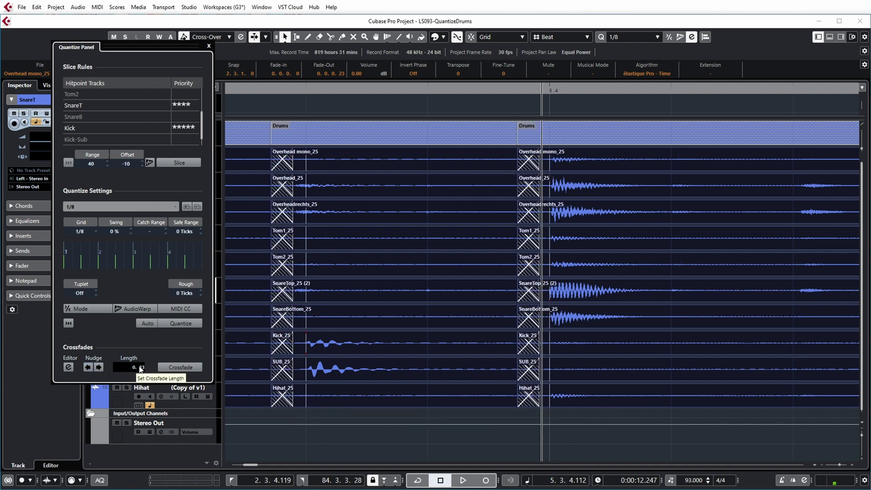
scroll(140, 367, "down", 5)
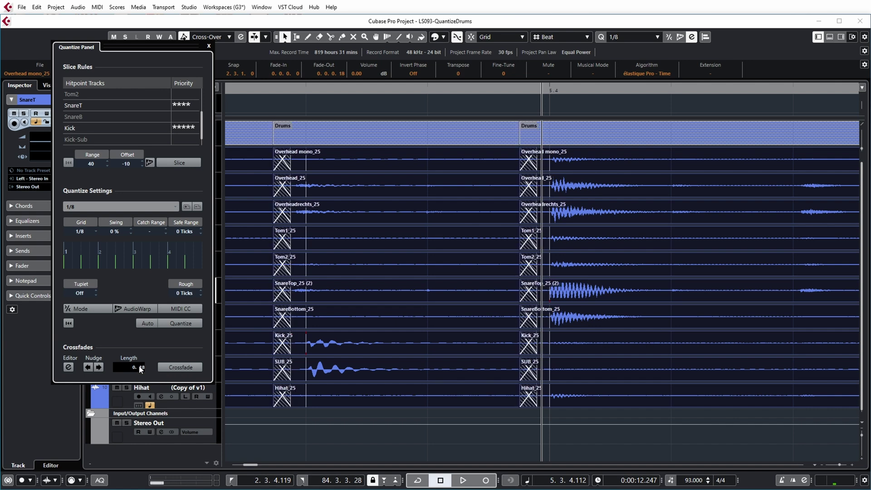
scroll(141, 367, "down", 5)
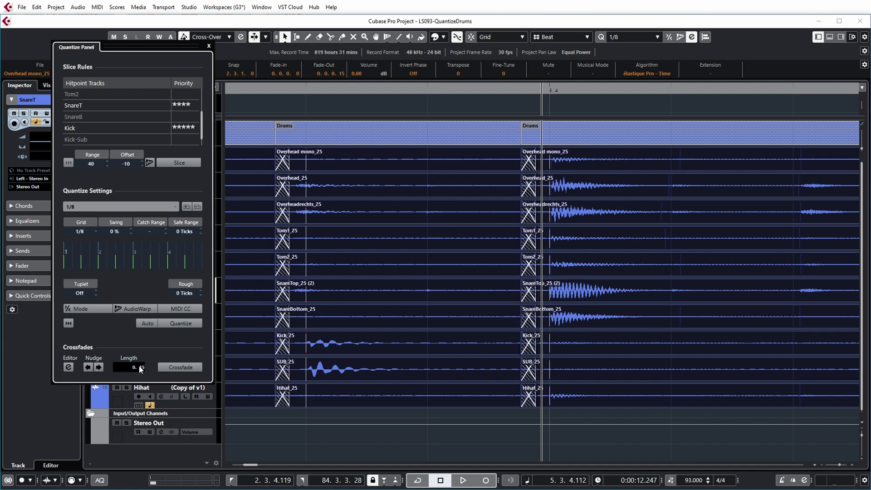
left_click(68, 367)
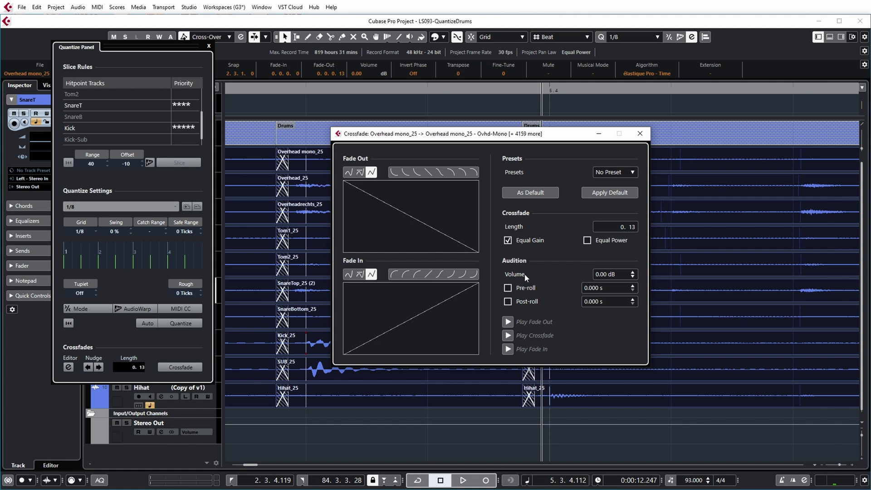
- Switch the slice crossfades to Equal Power curves and close the crossfade editor
left_click(588, 241)
key("Escape")
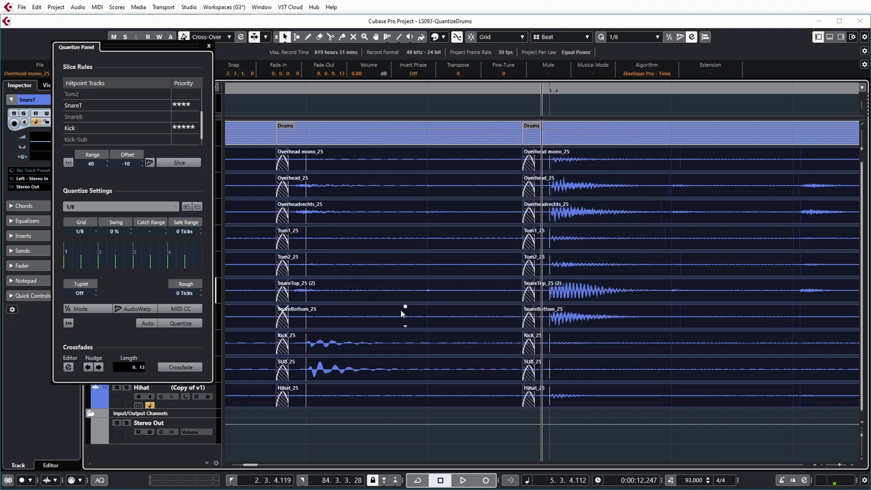
- Put the playback position at 4.3, zoom in around it, and select every event
key("g")
key("g")
key("g")
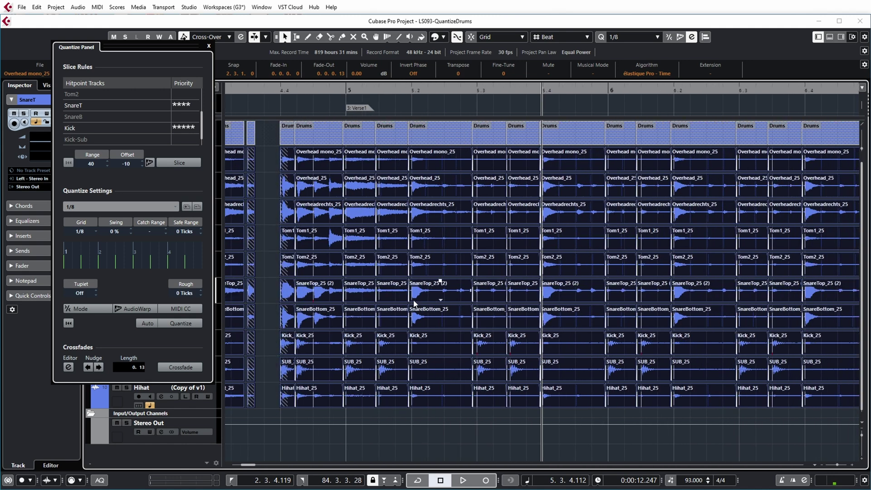
key("g")
key("g")
left_click(335, 88)
key("h")
key("h")
key("h")
key("h")
key("h")
key("h")
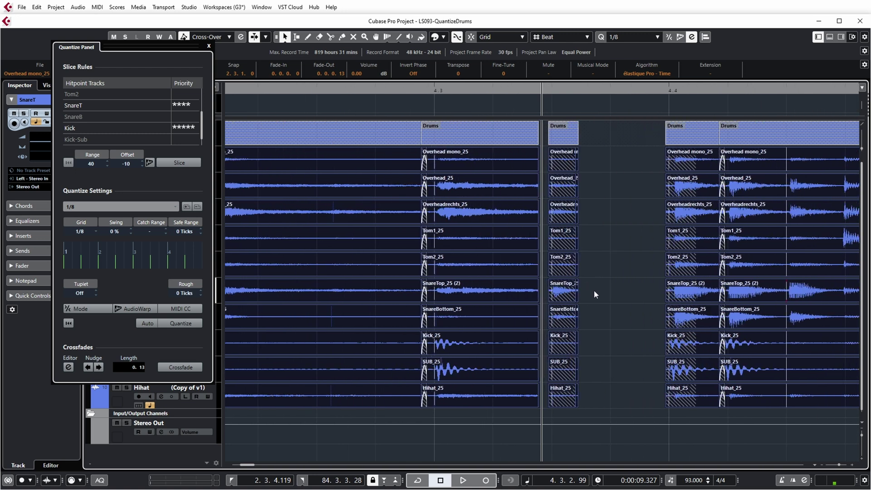
key("h")
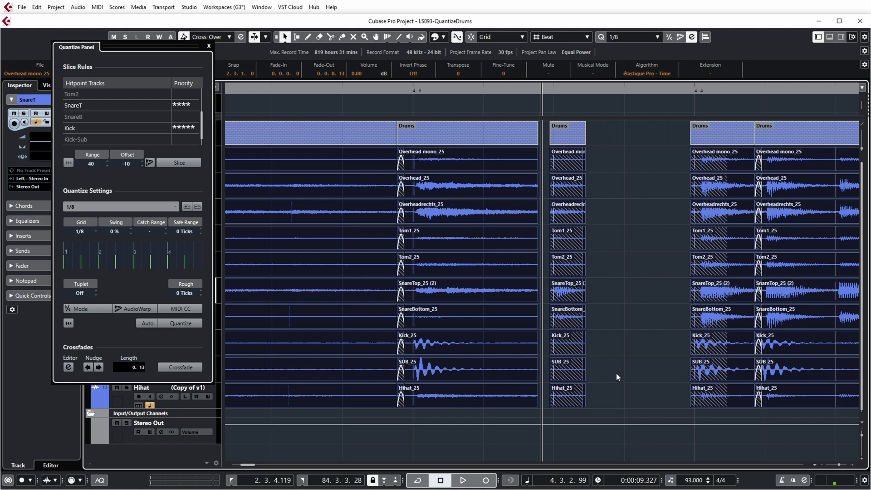
key("ctrl+a")
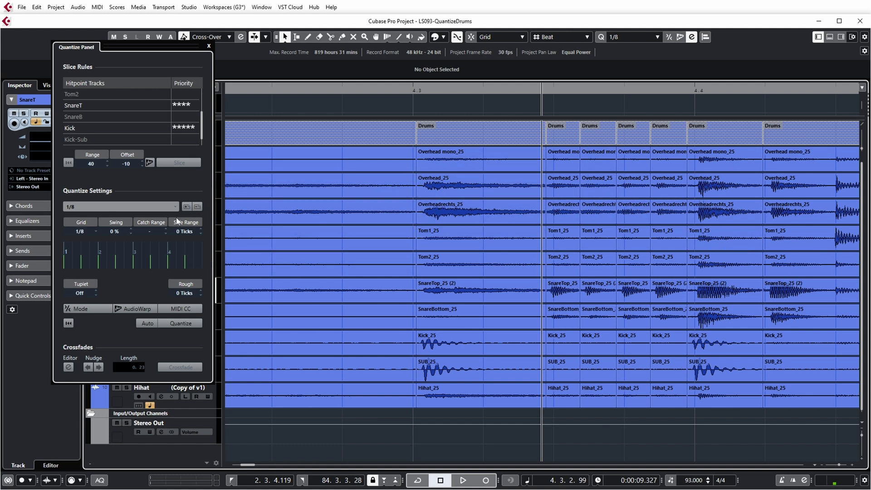
- Quantize all drum slices to a 1/32 grid and crossfade every slice start
left_click(175, 208)
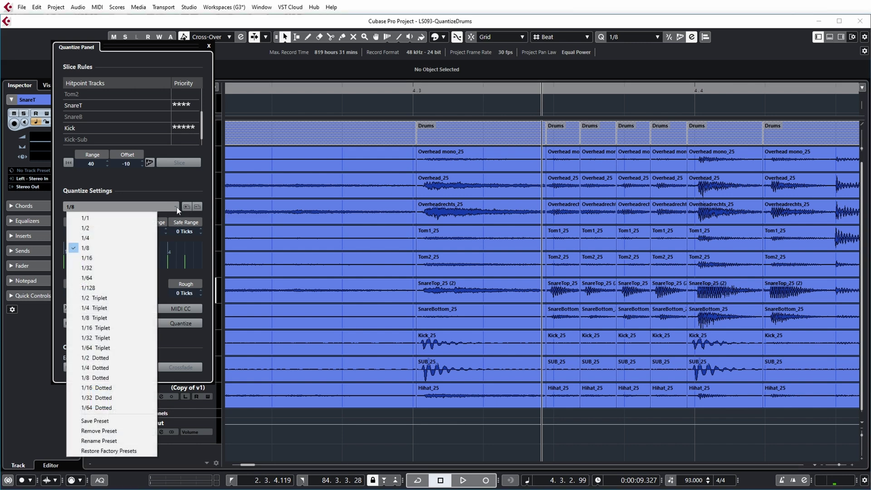
left_click(112, 268)
key("ctrl+a")
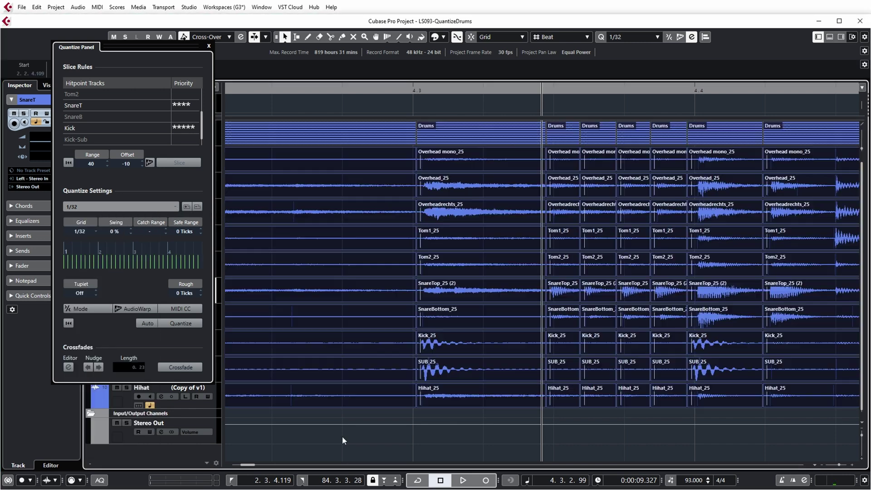
left_click(181, 324)
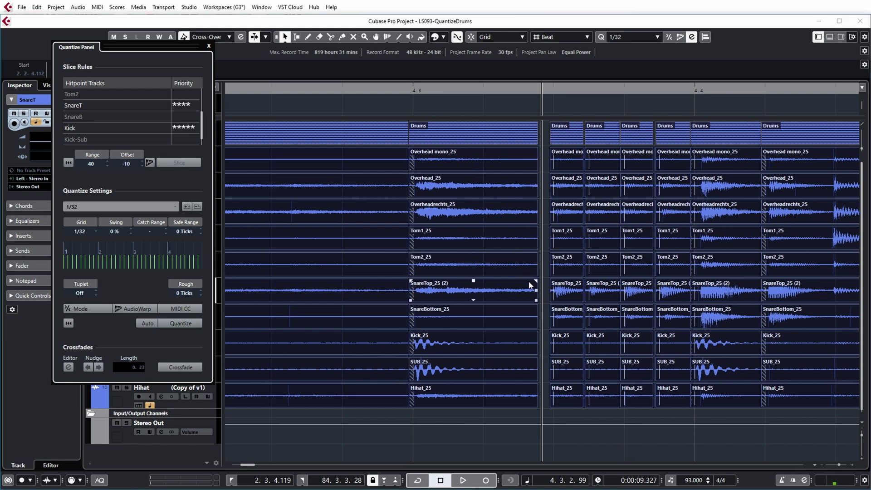
left_click(182, 372)
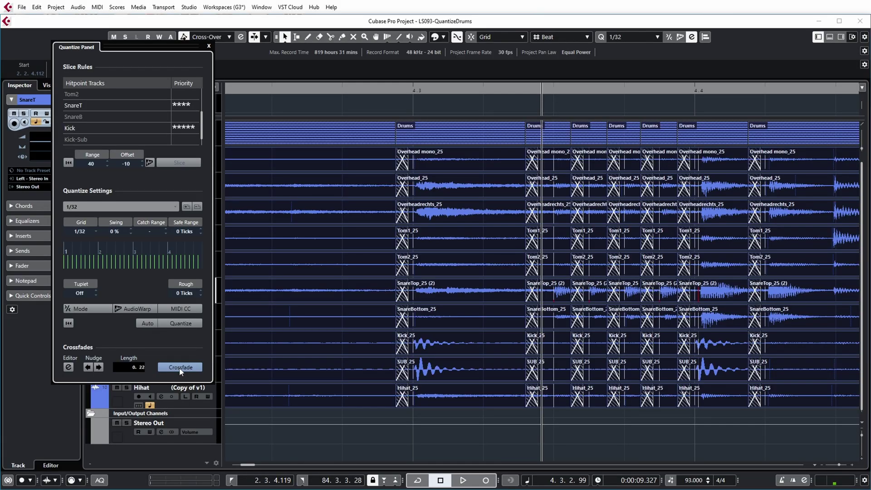
- Undo the crossfades, re-quantize the drum slices to 1/8, and crossfade them again
key("ctrl+z")
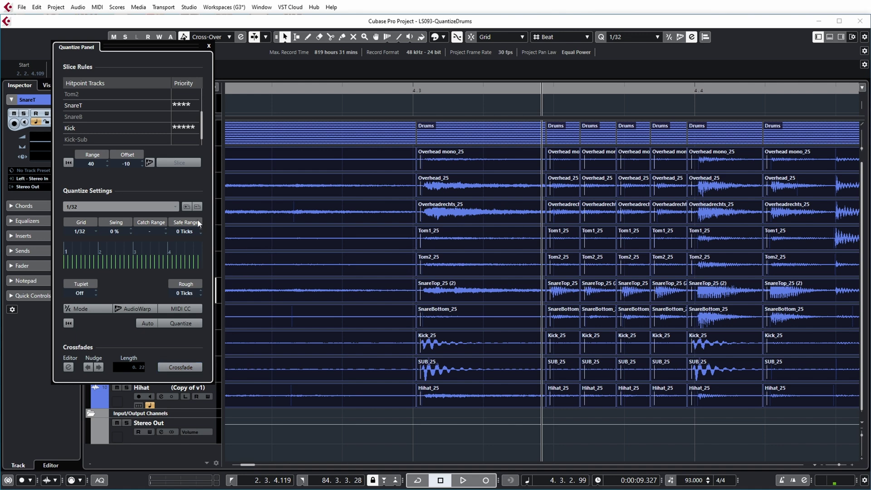
left_click(176, 209)
left_click(86, 252)
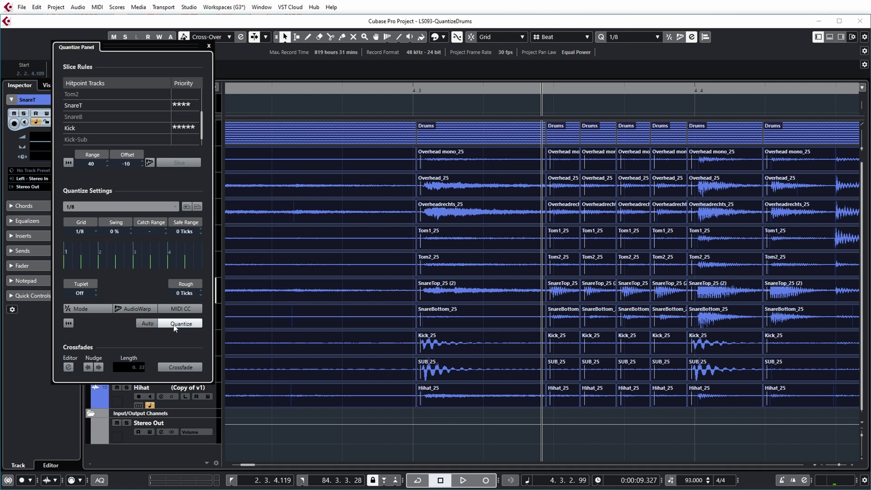
left_click(174, 324)
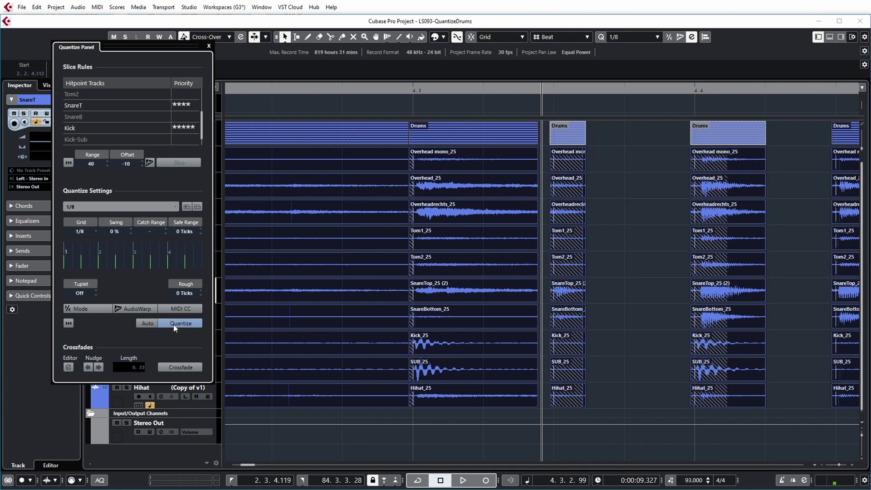
left_click(182, 370)
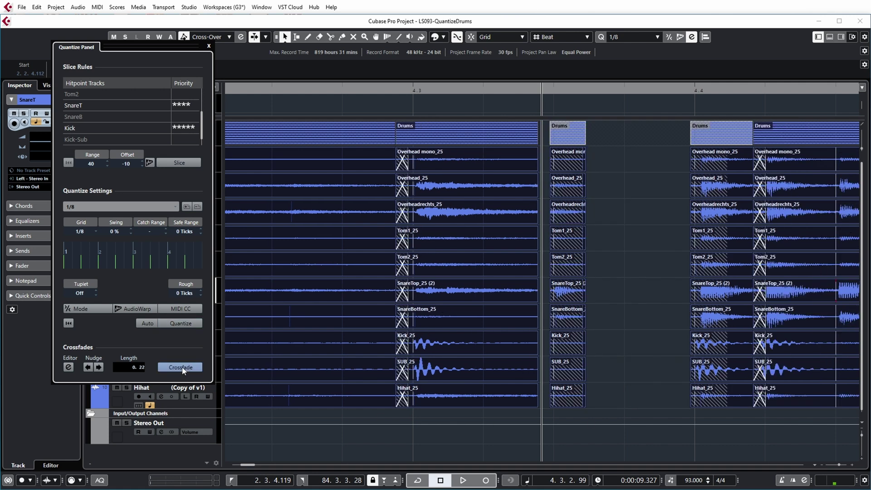
- Delete the middle slice column and stretch the preceding slices rightward over the gap
left_click(627, 174)
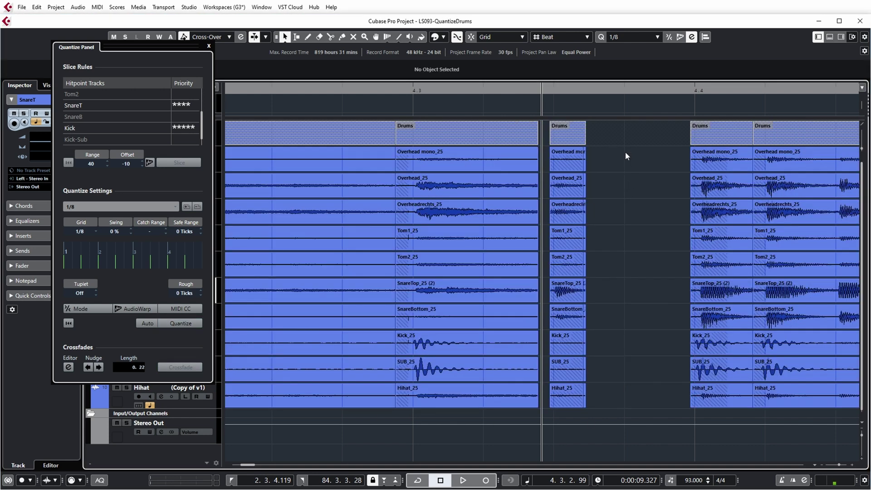
left_click_drag(621, 131, 547, 413)
key("Delete")
left_click(537, 176)
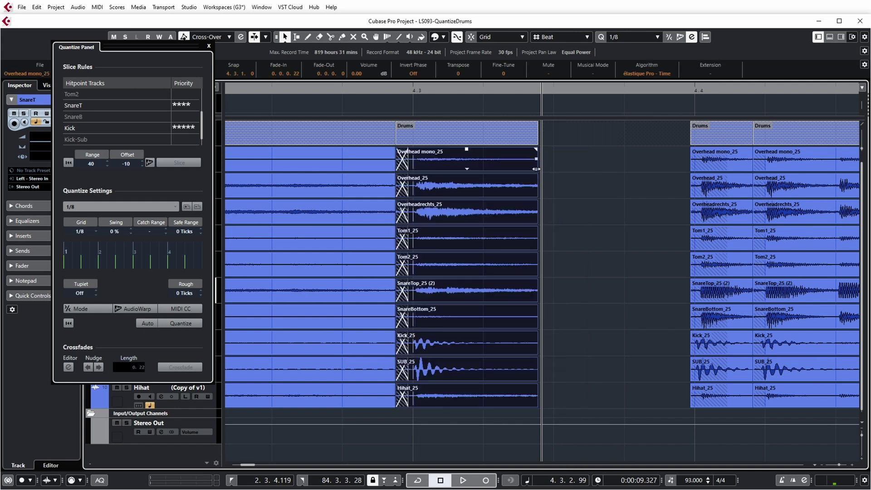
left_click_drag(536, 169, 689, 191)
- Crossfade the stretched slices into the following Drums slices with X
left_click(708, 164)
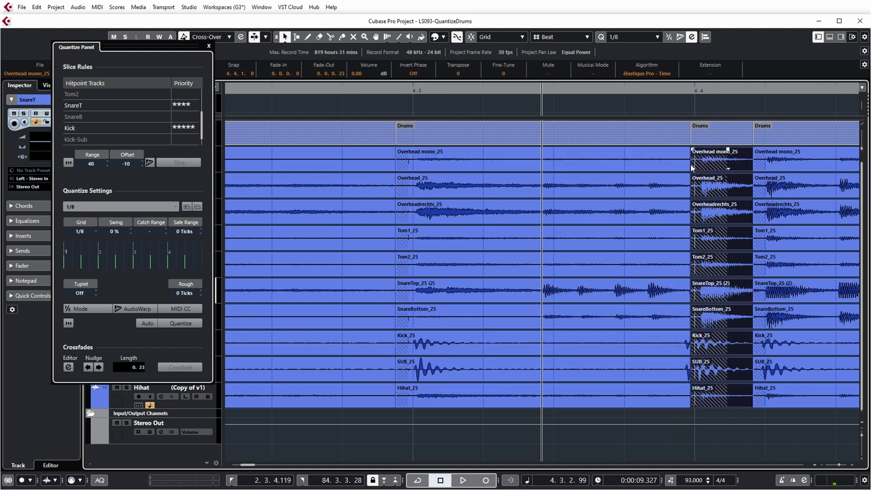
left_click(672, 167, "shift")
key("x")
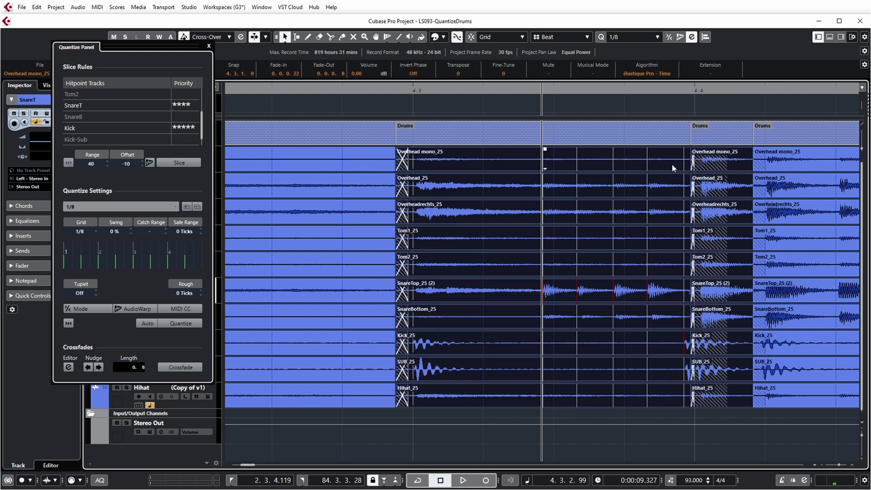
left_click(638, 102)
- Play back the quantized drums from bar 2.3, zooming out to follow the playback
key("g")
key("g")
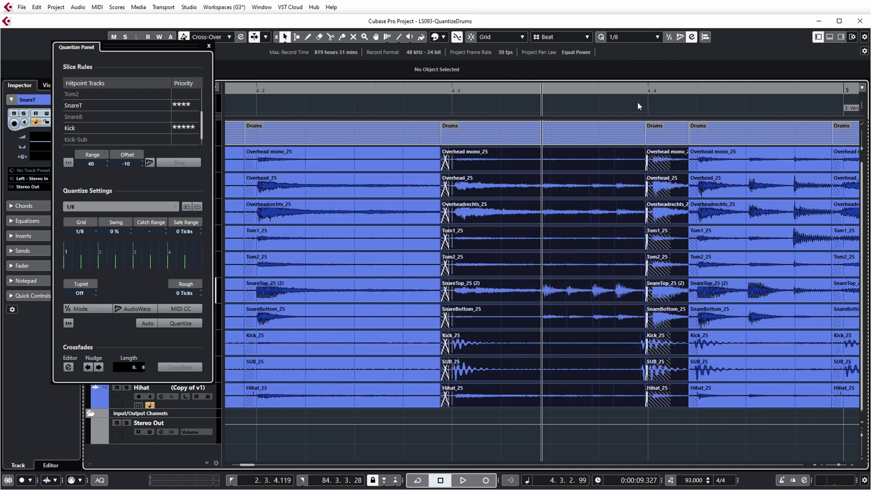
key("g")
key("g")
key("g")
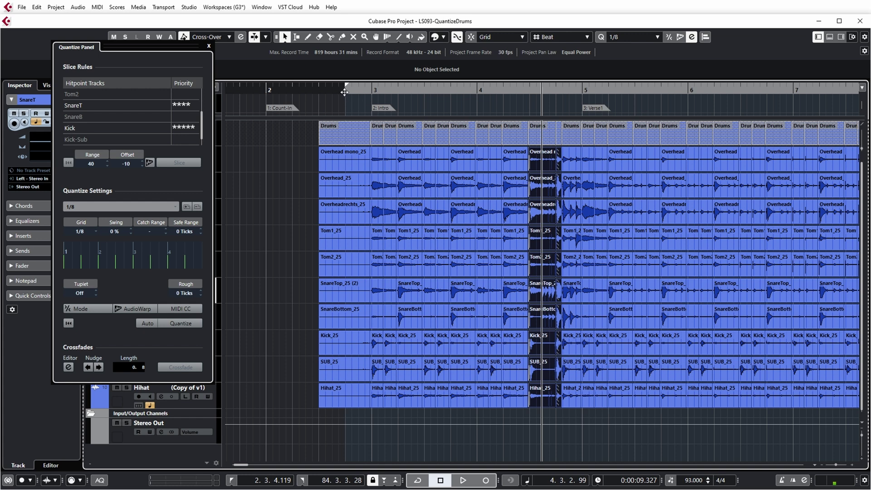
left_click(345, 92)
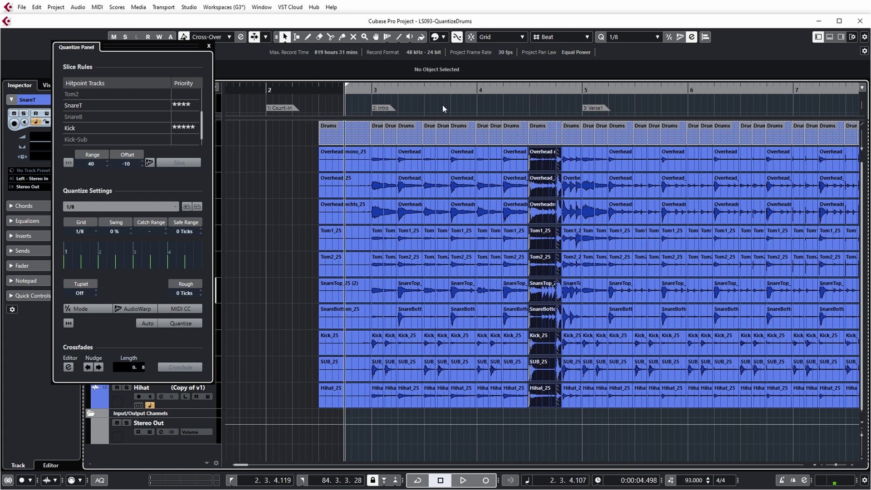
key("space")
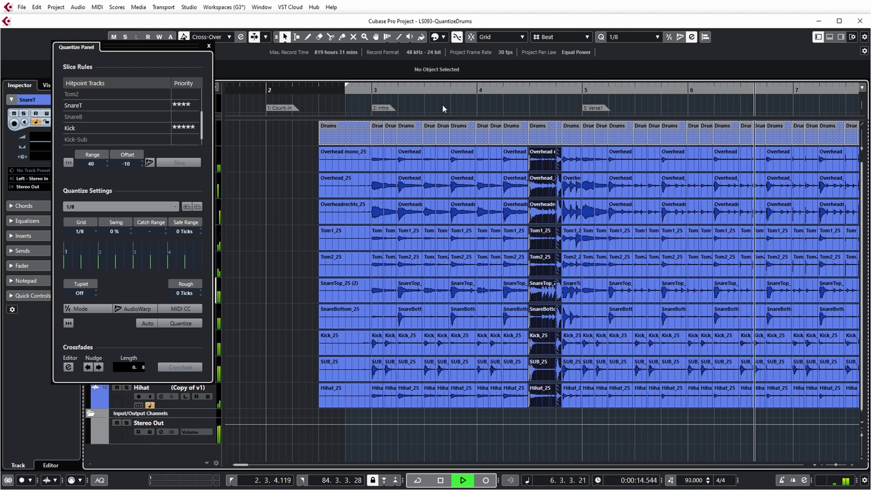
key("g")
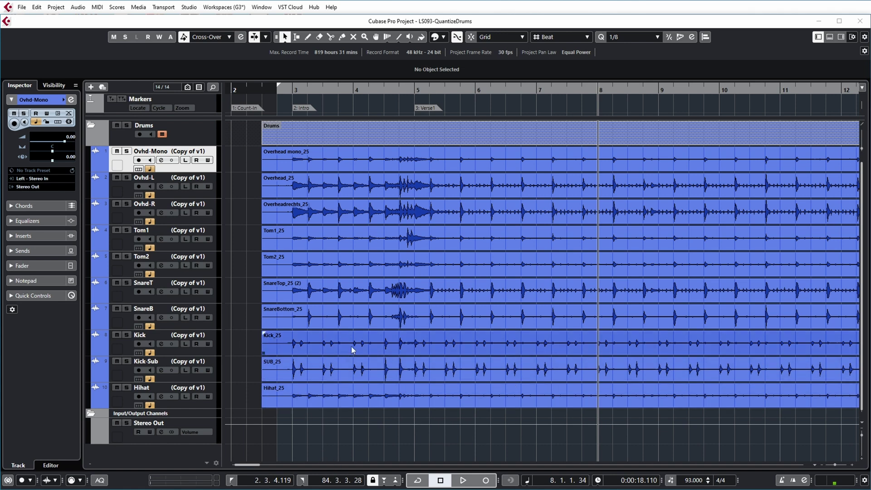
- Open SnareTop_25 (2) in the Sample Editor, disable two unwanted hitpoints, and close it
left_click(372, 293)
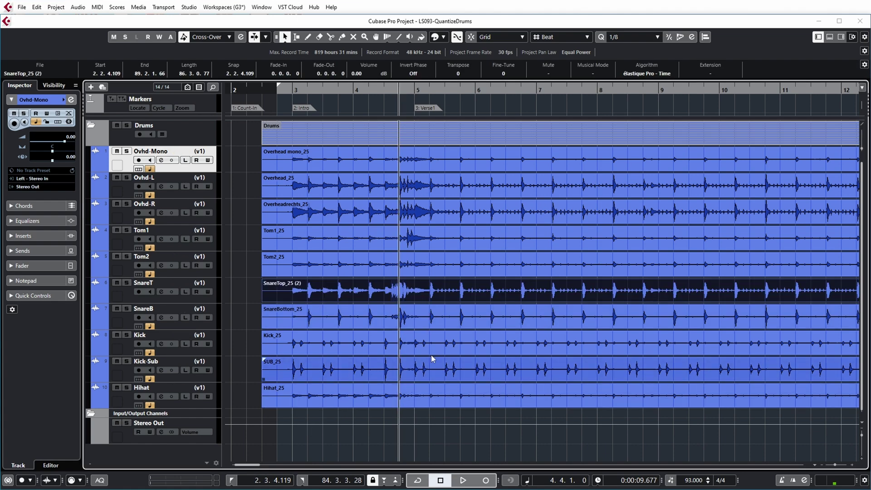
double_click(407, 295)
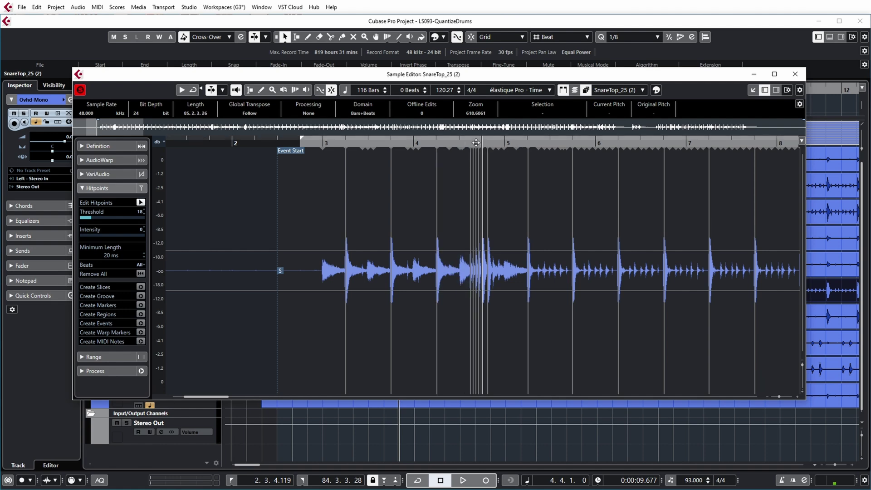
key("h")
key("h")
key("h")
key("h")
key("h")
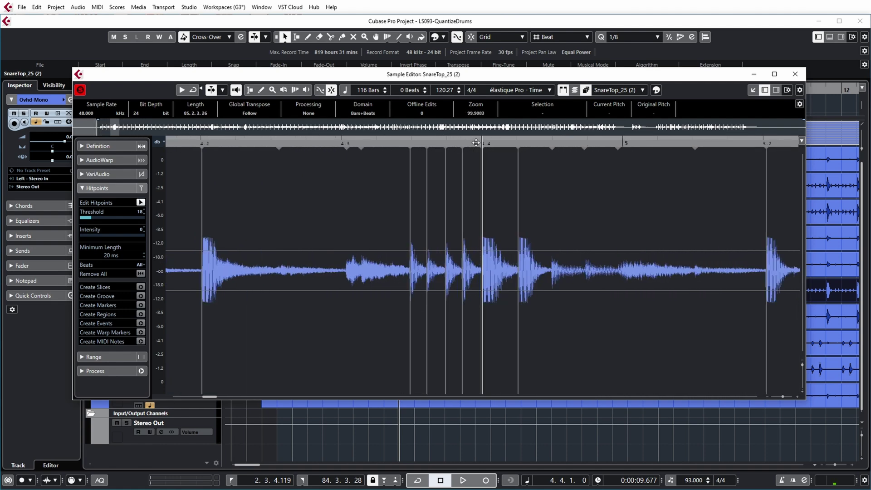
key("h")
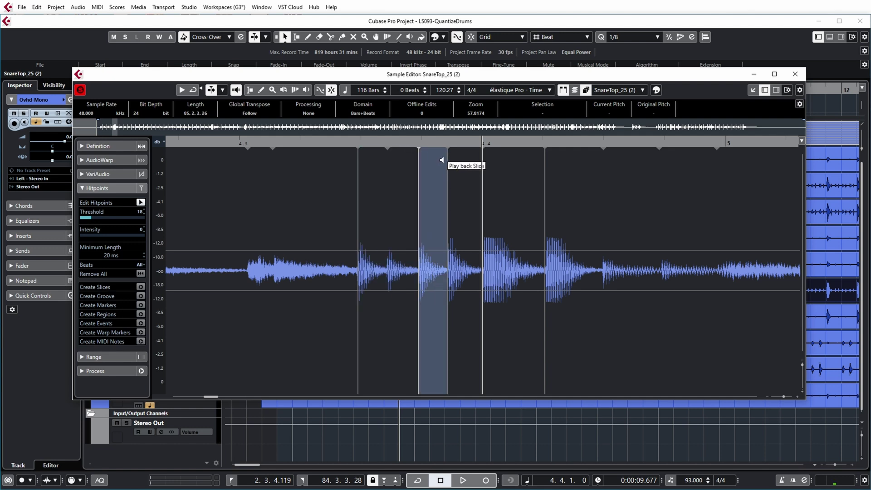
left_click(448, 148)
left_click(545, 148)
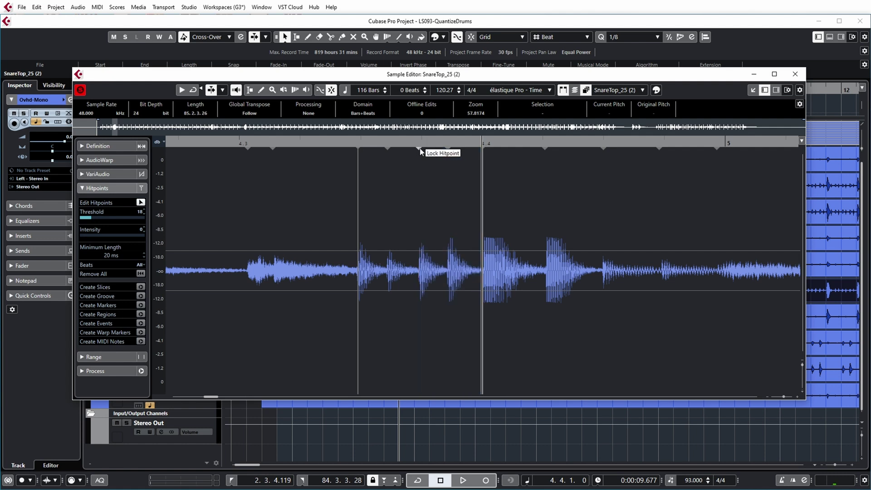
key("h")
key("h")
key("h")
key("h")
key("h")
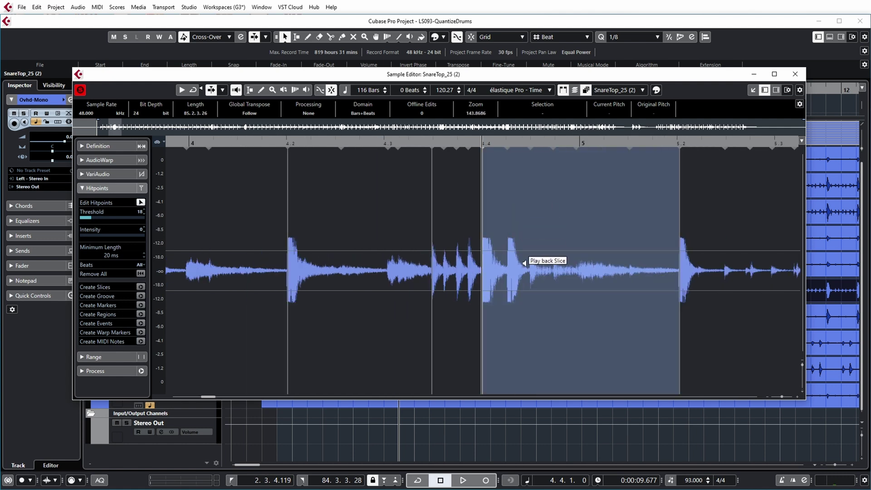
key("g")
key("g")
key("g")
key("Return")
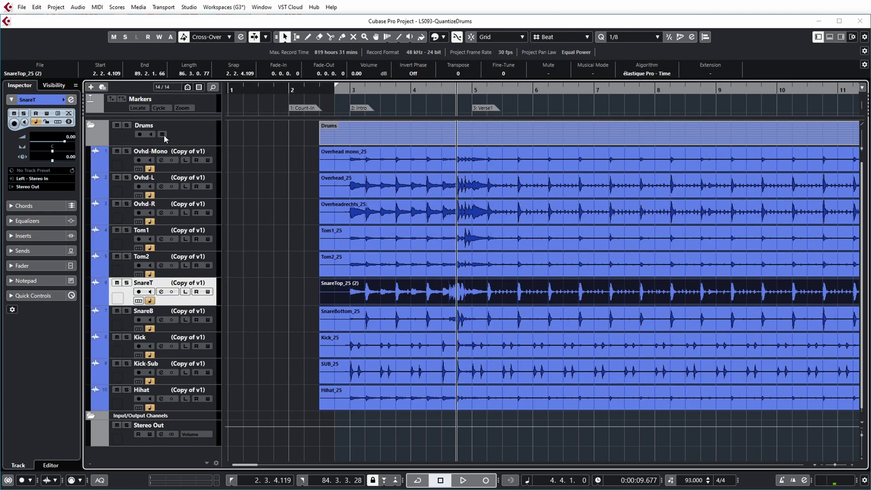
- Set the Drums folder to group editing, select all its events, and create warp markers at the hitpoints
left_click(162, 134)
left_click(296, 273)
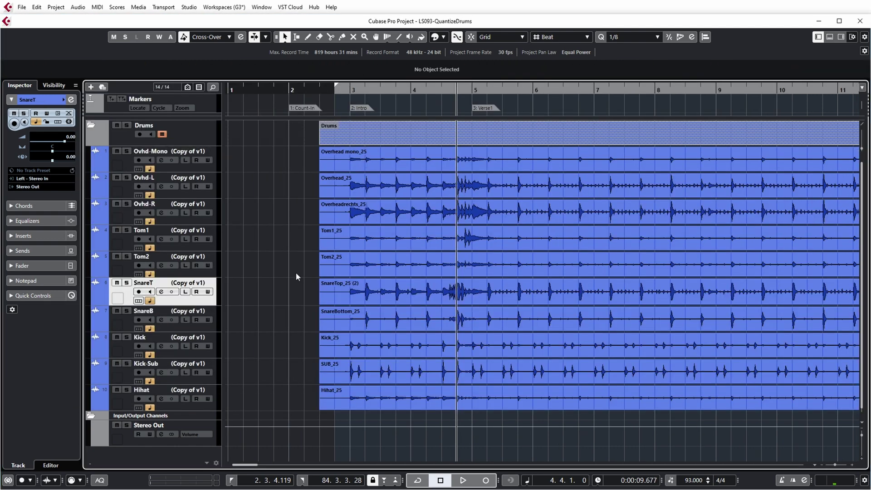
left_click(692, 37)
left_click(371, 345)
left_click_drag(201, 101, 201, 139)
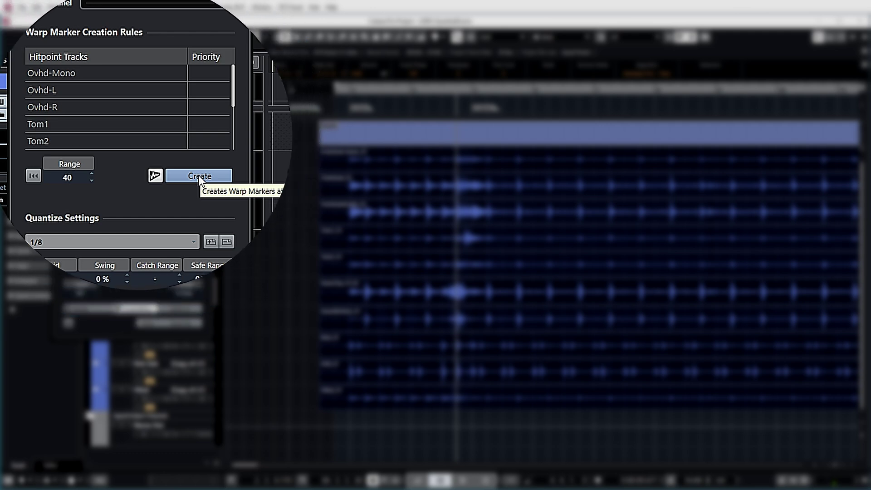
left_click(180, 164)
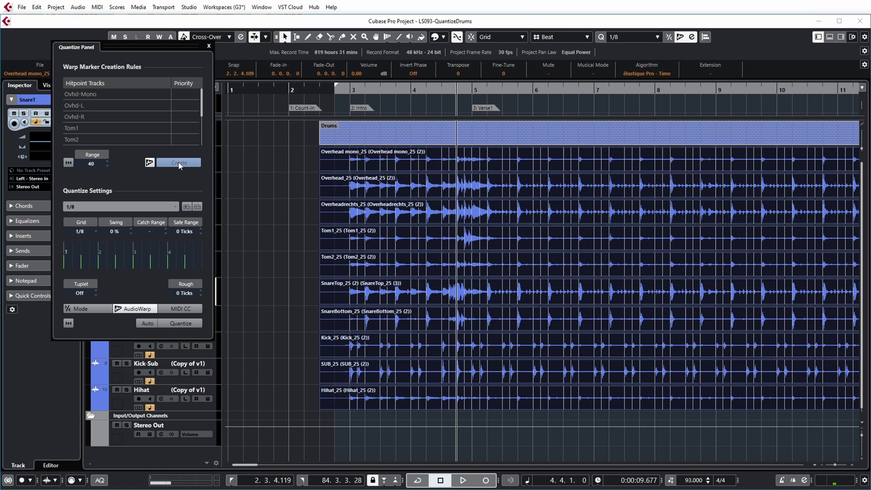
key("h")
key("h")
key("h")
key("h")
key("h")
key("g")
key("g")
key("g")
key("g")
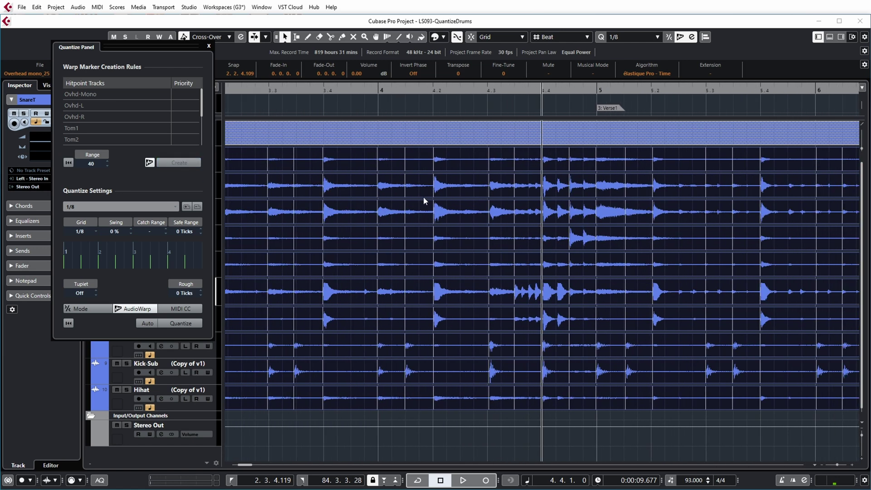
key("g")
key("g")
key("g")
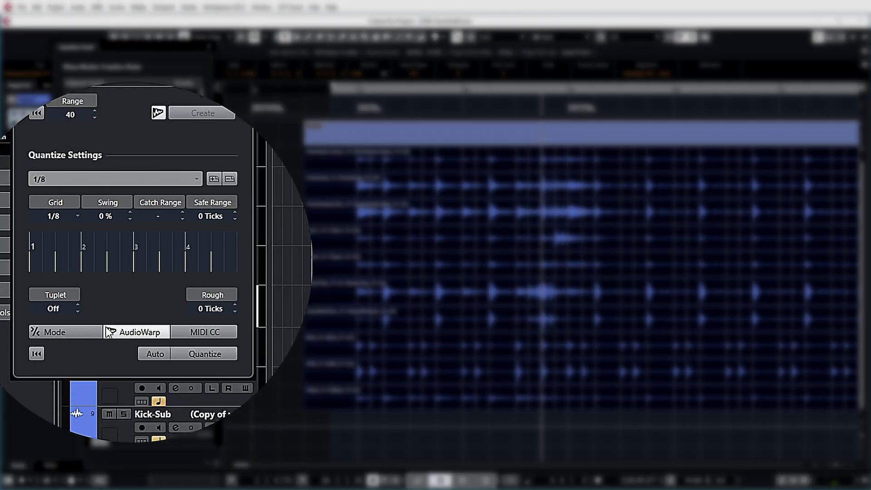
left_click(58, 334)
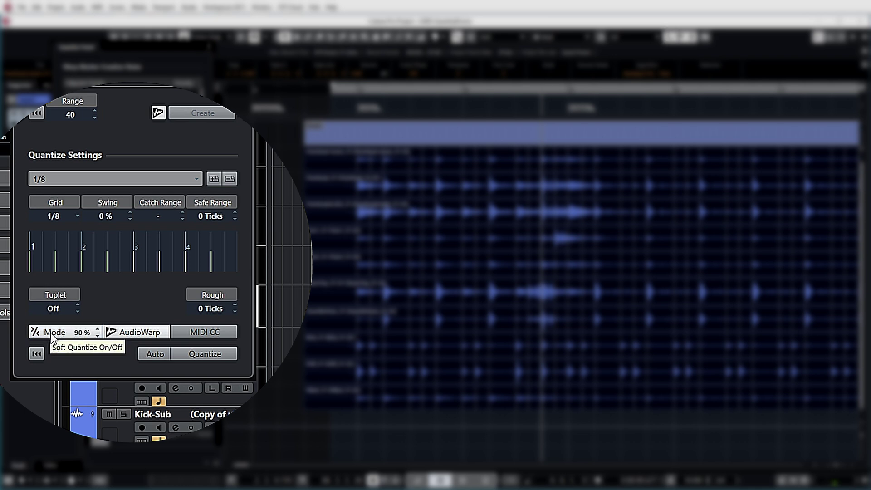
left_click(51, 333)
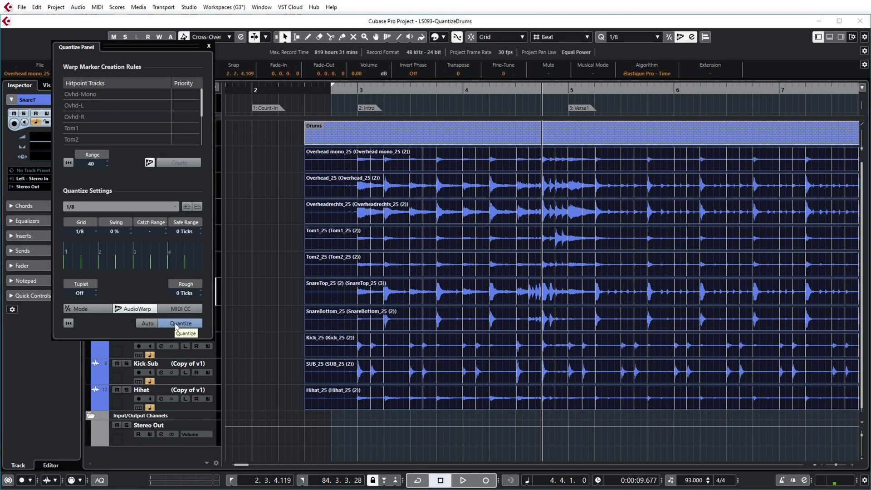
- Quantize the drum warp markers to the 1/8 grid and zoom in to check the hits
left_click(176, 324)
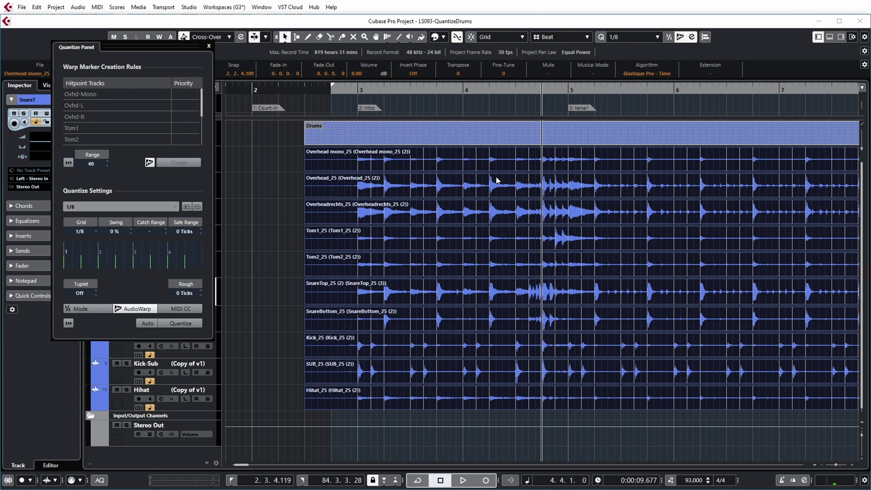
key("h")
key("h")
key("h")
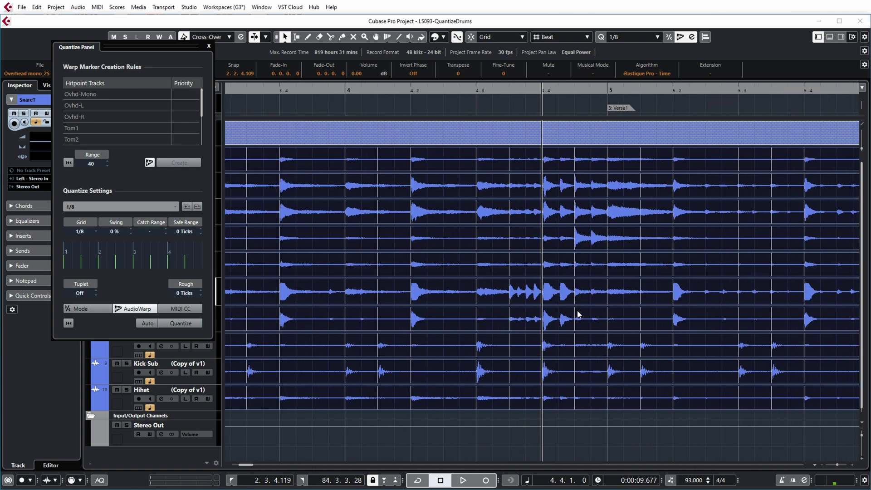
key("g")
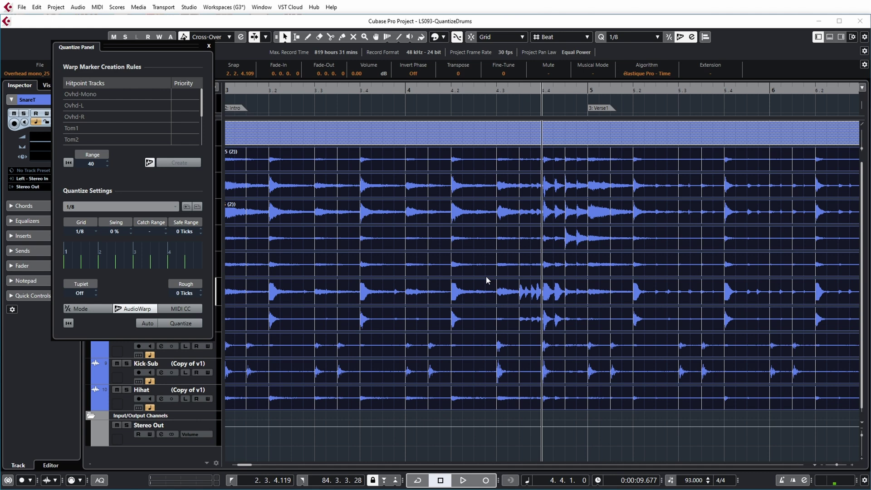
- Zoom out to the whole arrangement and play back the warp-quantized drums
key("g")
key("g")
key("g")
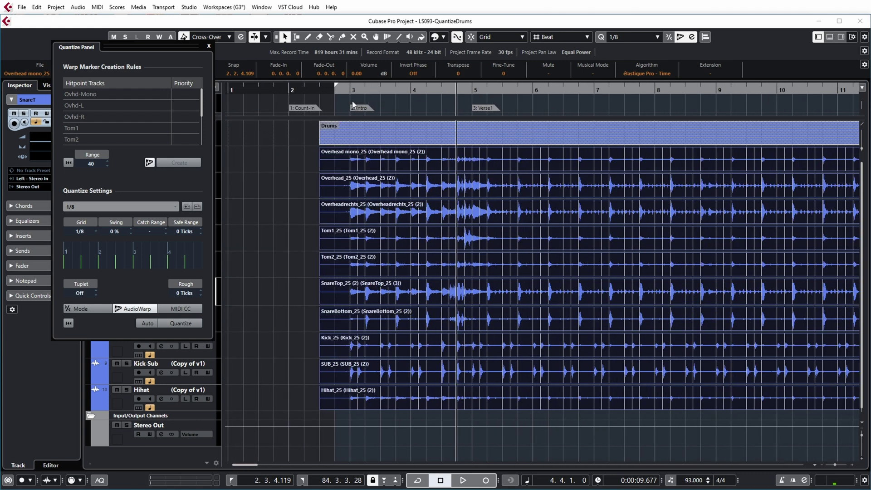
key("space")
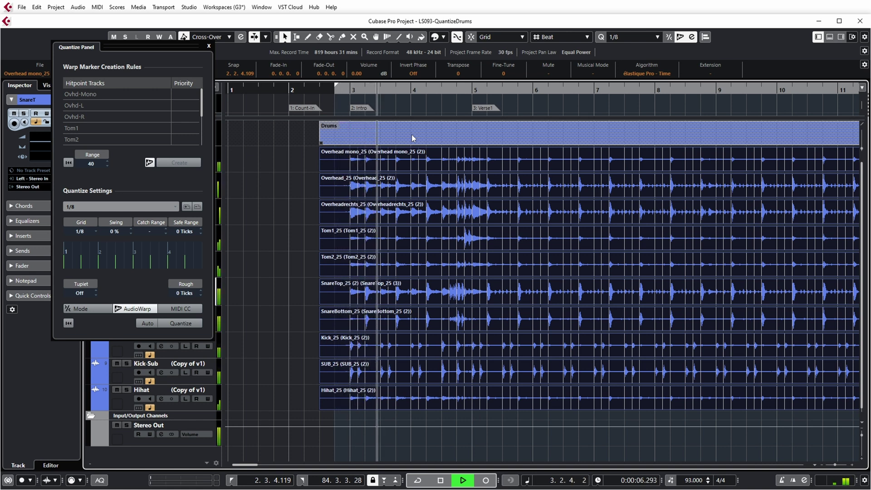